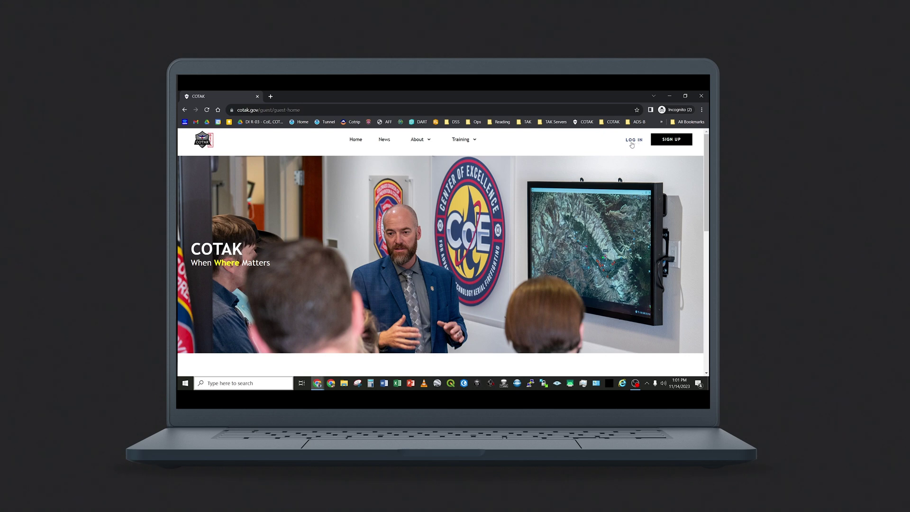
Step: Sign in to the COTAK portal with the agency admin e-mail and password
click(630, 140)
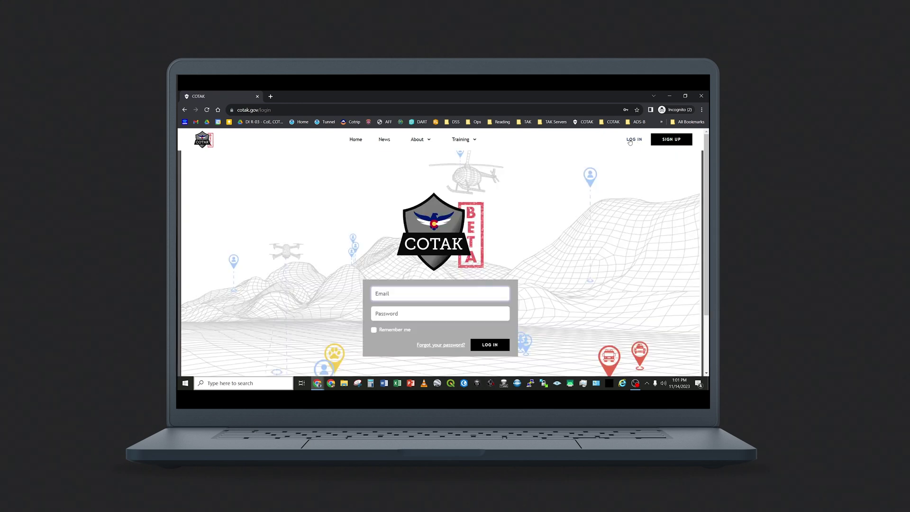
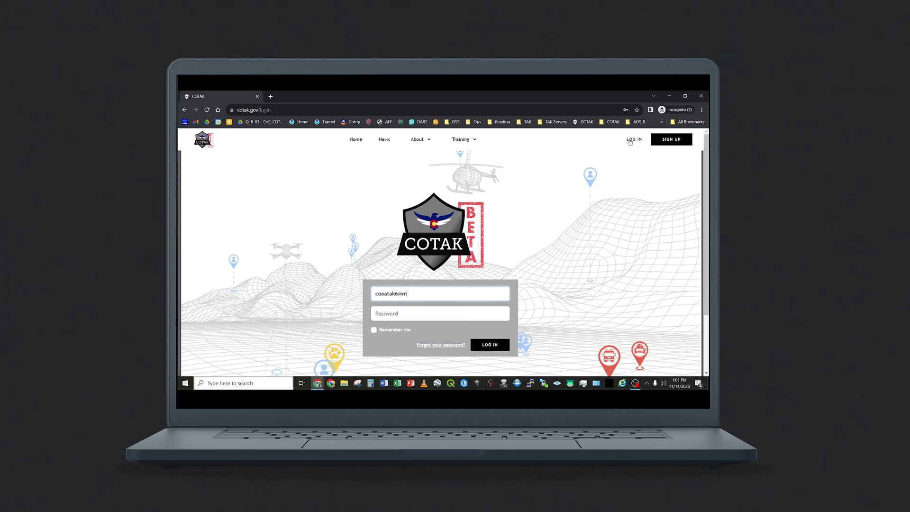
key(Tab)
text(•••••••••)
key(Return)
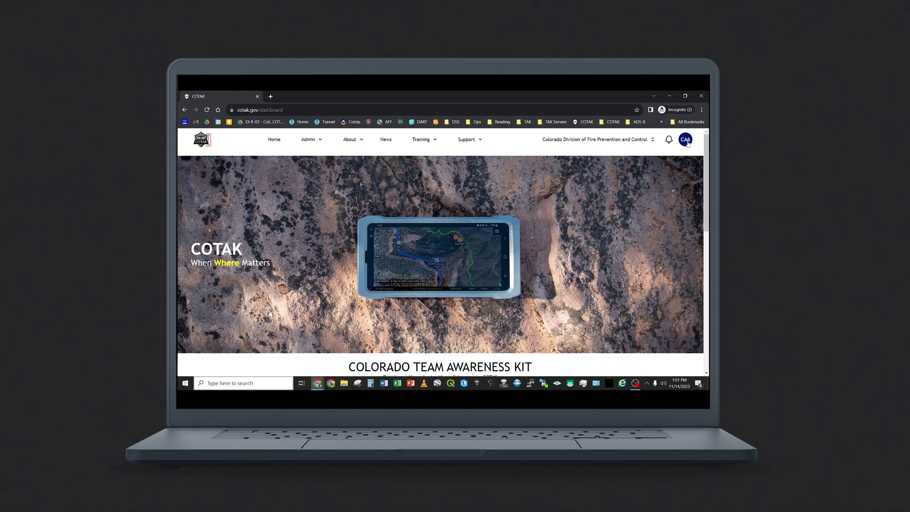
Step: Open the account Profile and browse the Responder types list without changing it
click(688, 143)
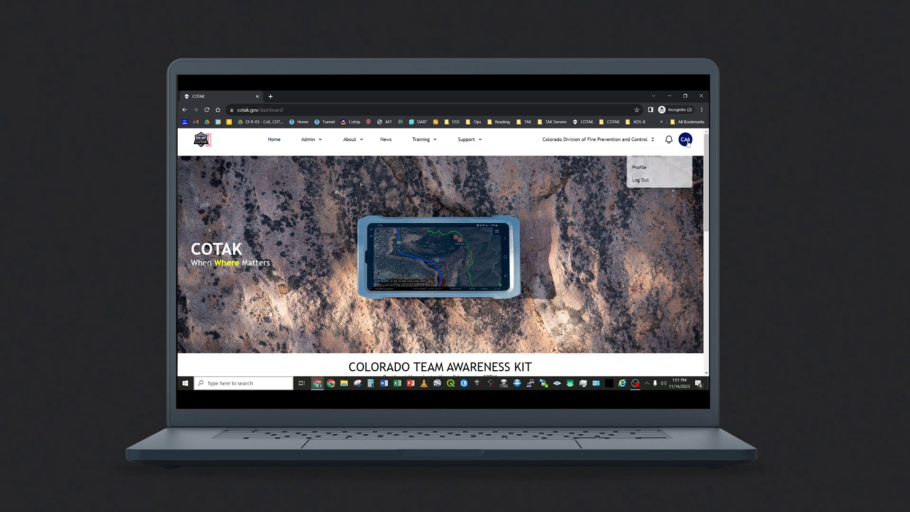
click(661, 169)
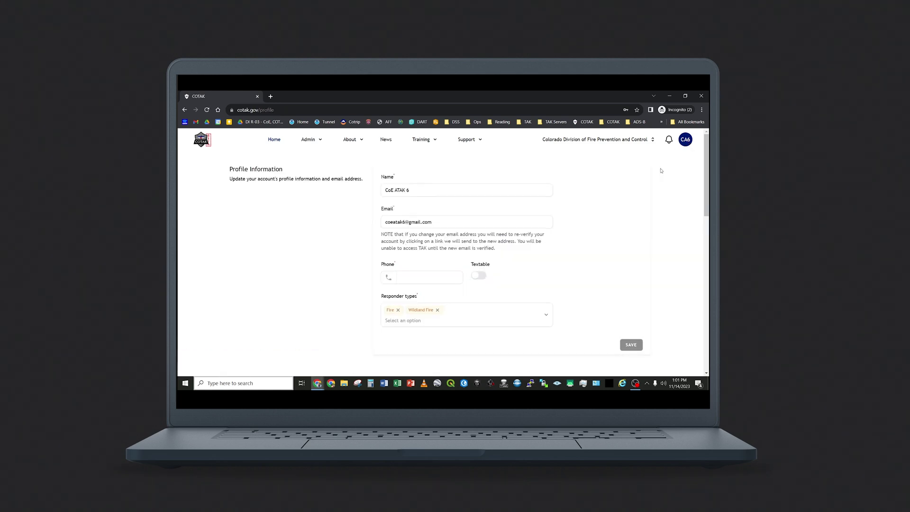
scroll(620, 245, down, 2)
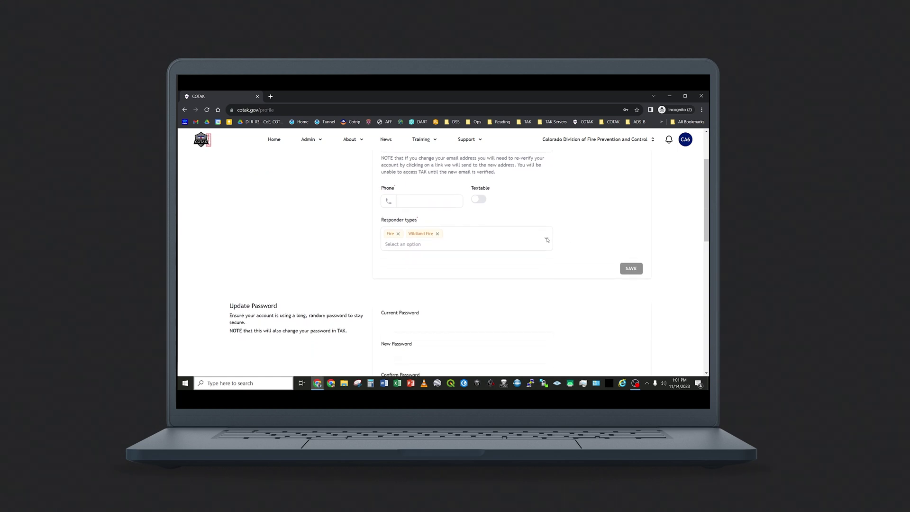
click(547, 239)
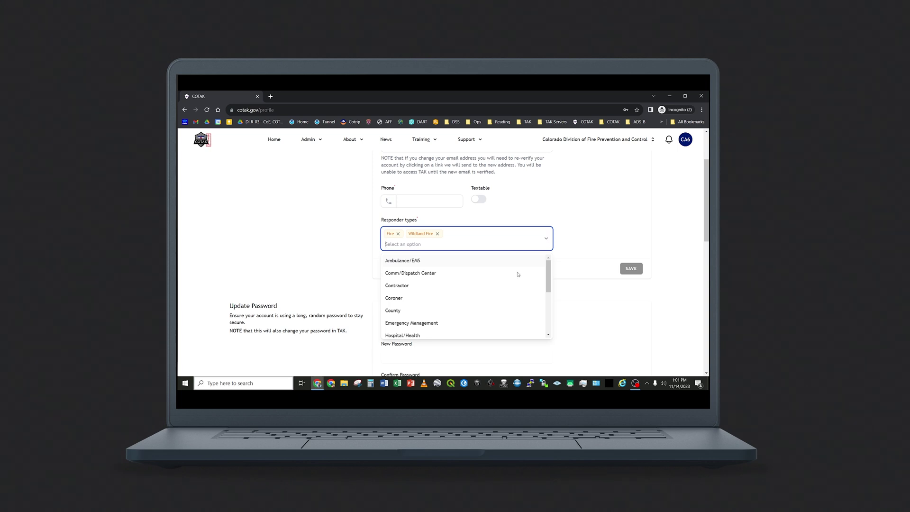
scroll(511, 286, down, 5)
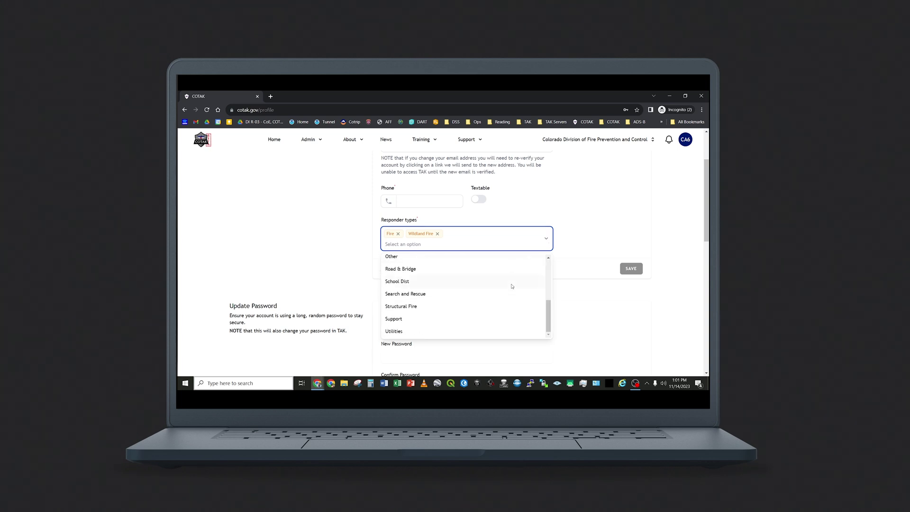
scroll(485, 284, up, 7)
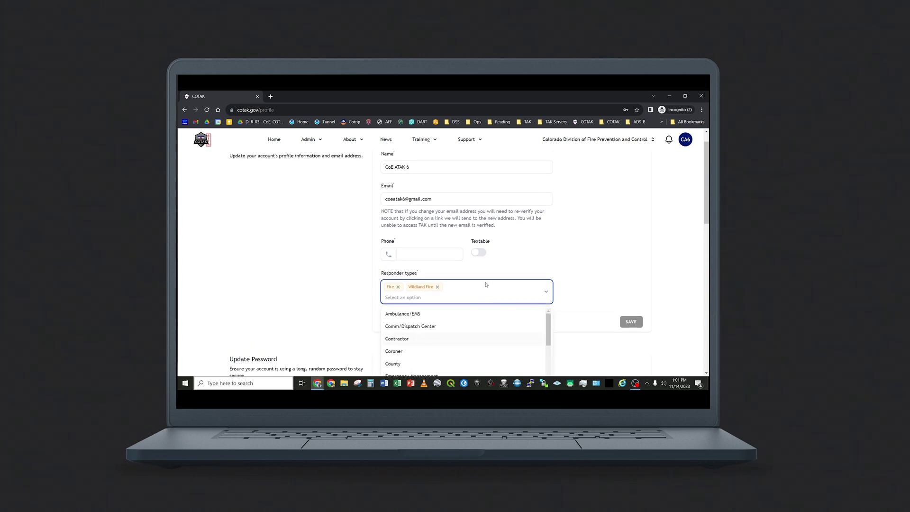
click(549, 259)
Step: Review the password, two-factor, browser session and account deletion settings further down
scroll(549, 259, down, 3)
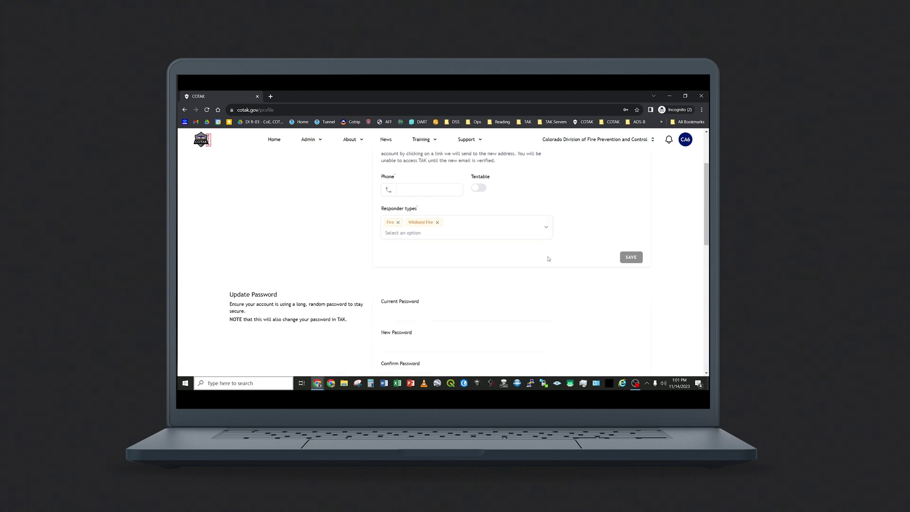
scroll(548, 259, down, 3)
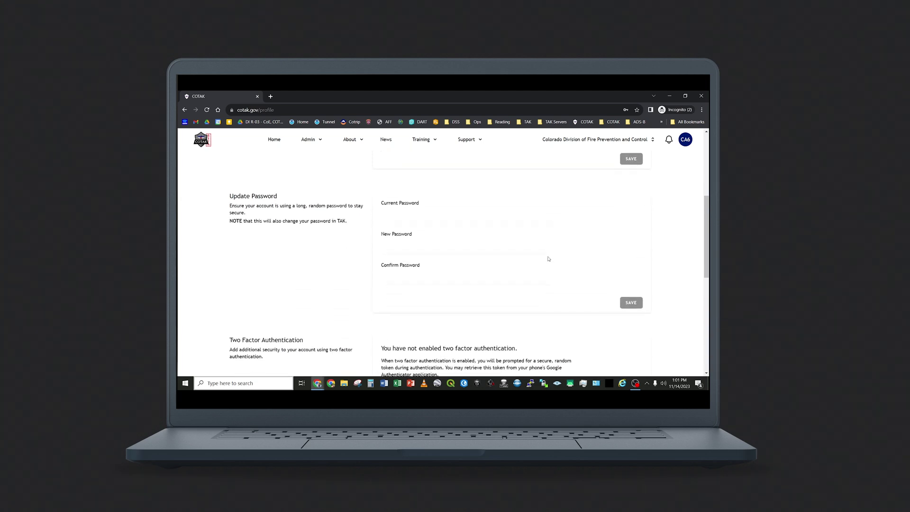
scroll(549, 259, down, 1)
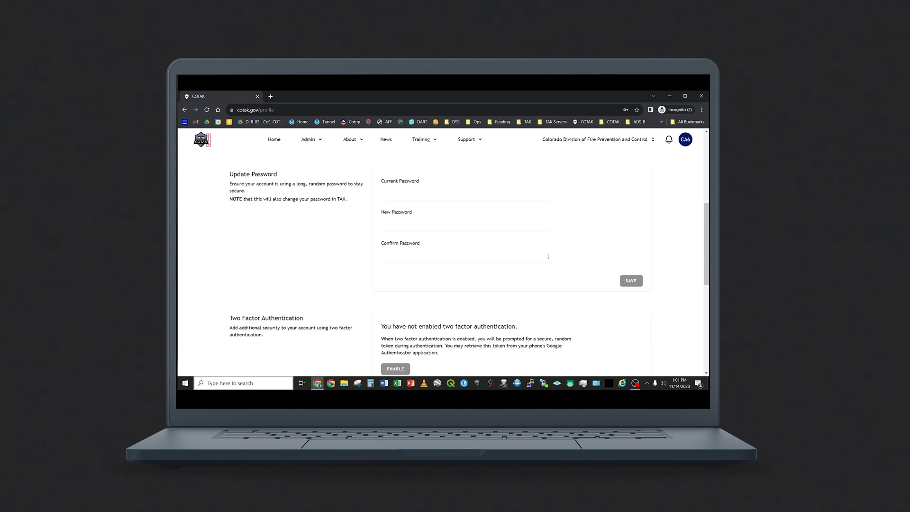
scroll(549, 256, down, 4)
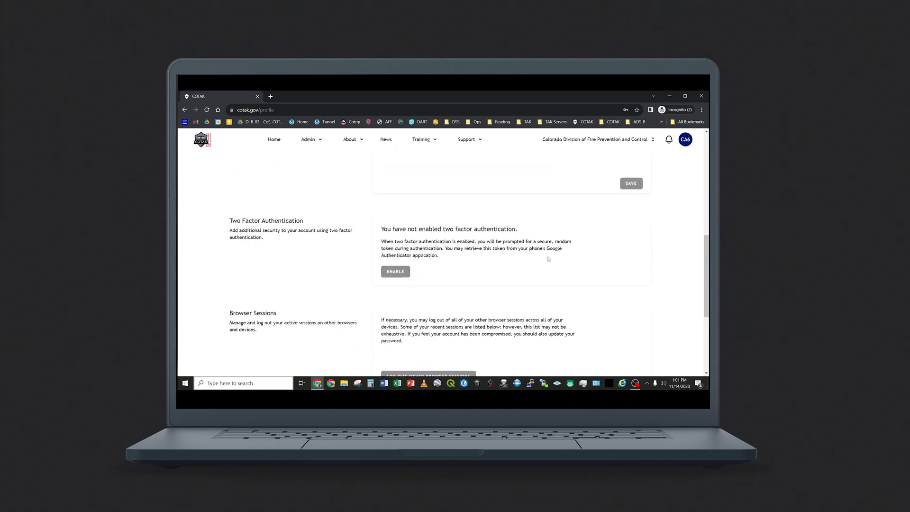
scroll(549, 258, down, 7)
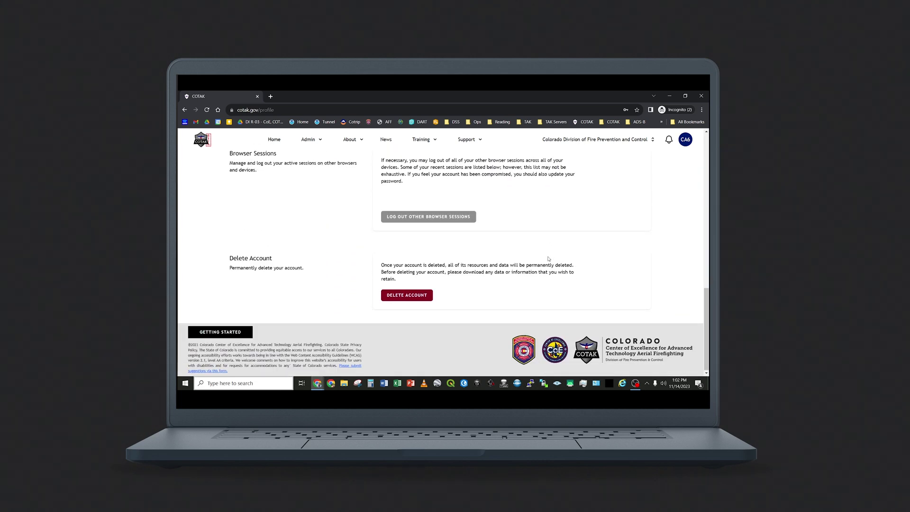
Step: Check that the notifications panel is empty, then show the agency name dropdown
click(669, 141)
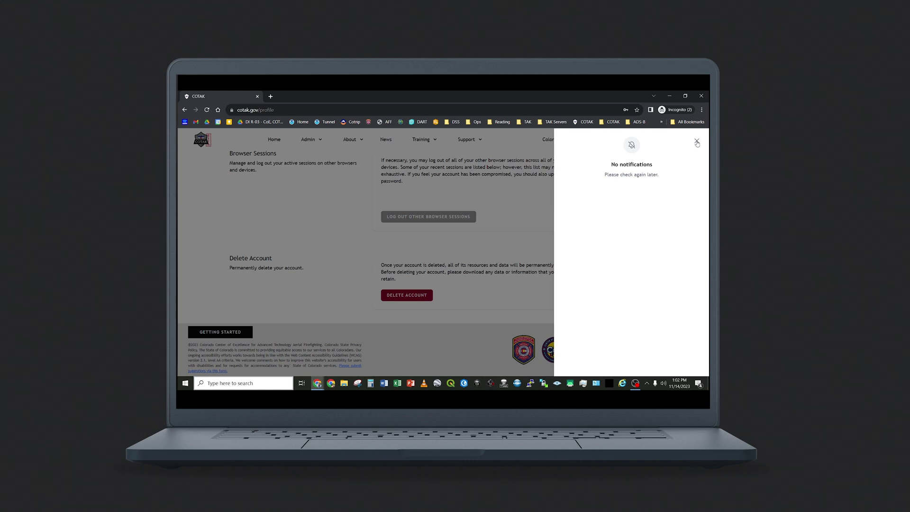
click(696, 141)
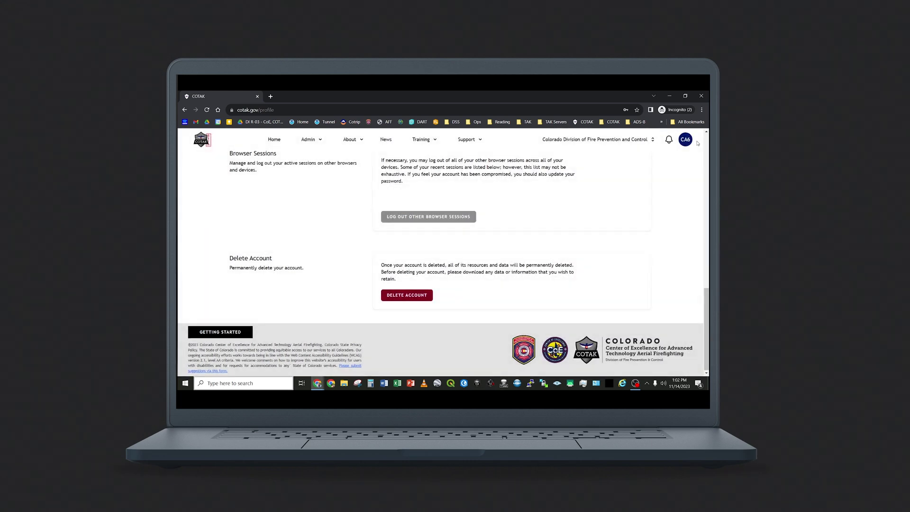
click(624, 142)
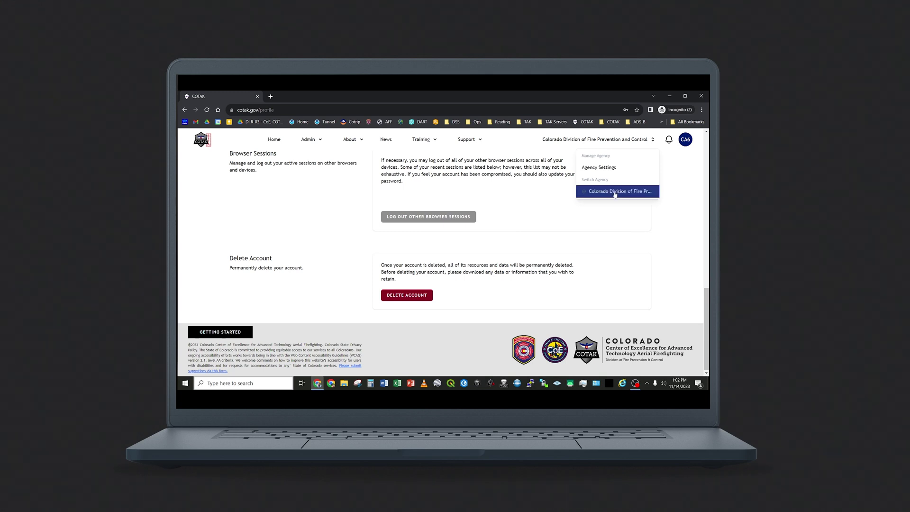
Step: Review the agency's details in Agency Settings and view its two agreements
click(614, 169)
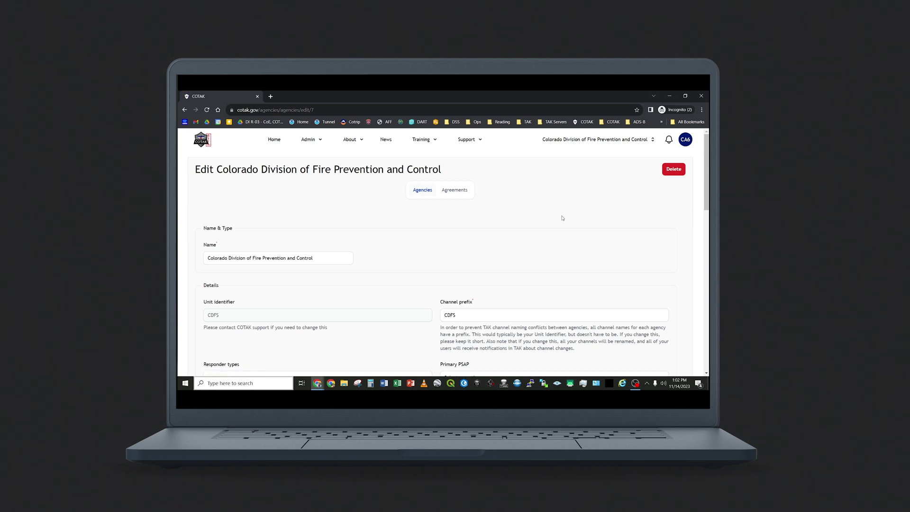
scroll(561, 221, down, 1)
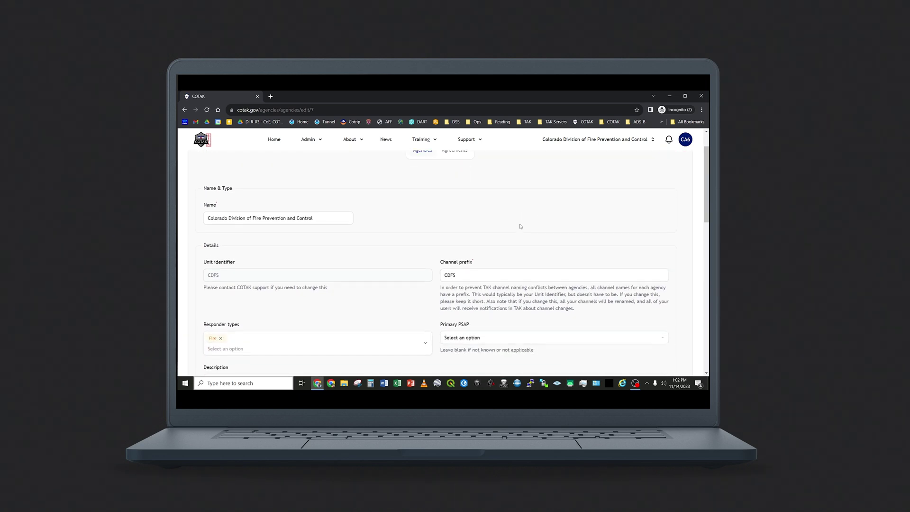
scroll(521, 227, down, 1)
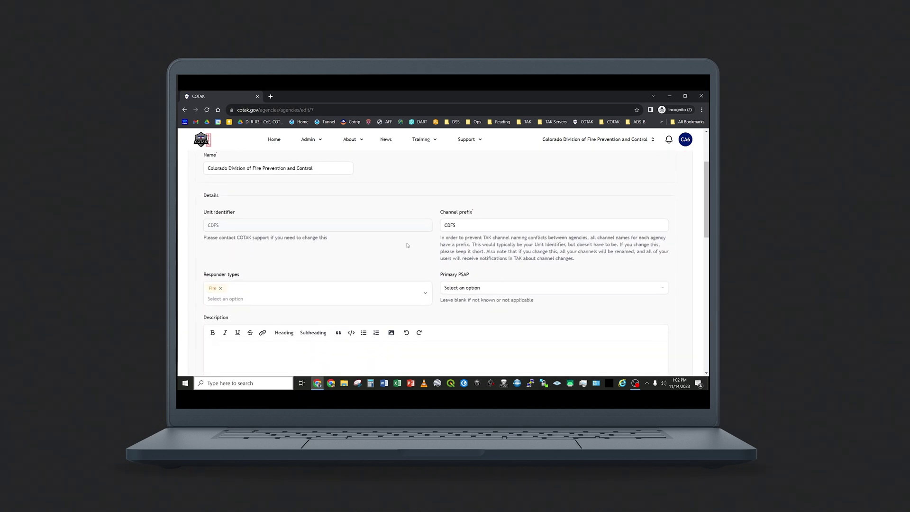
scroll(407, 245, down, 3)
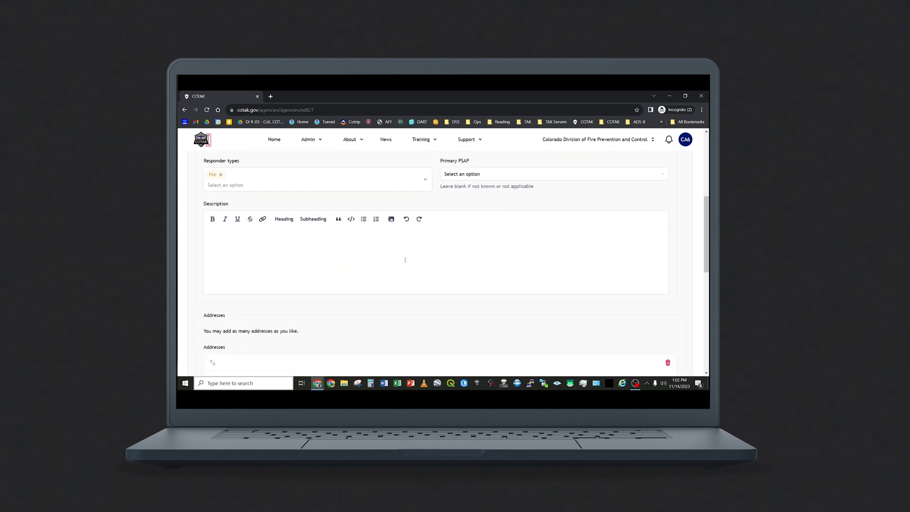
scroll(405, 259, down, 6)
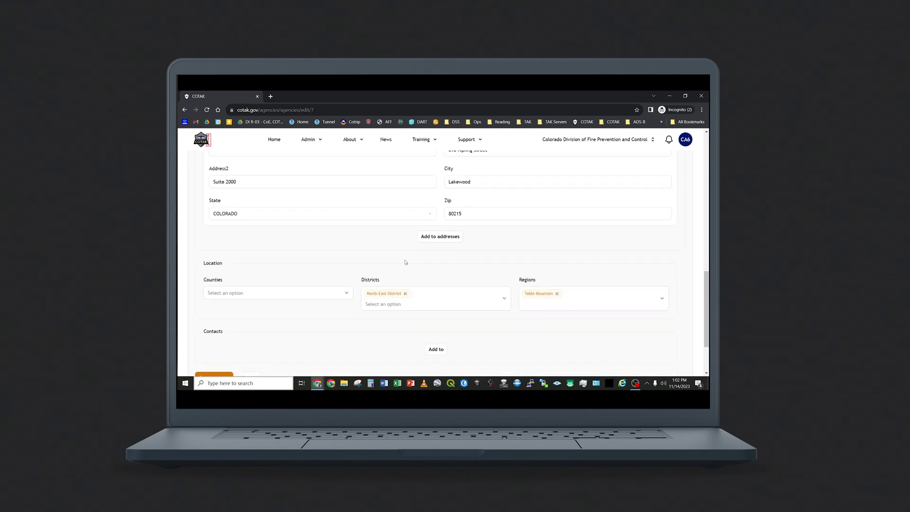
scroll(406, 262, down, 1)
scroll(405, 262, down, 1)
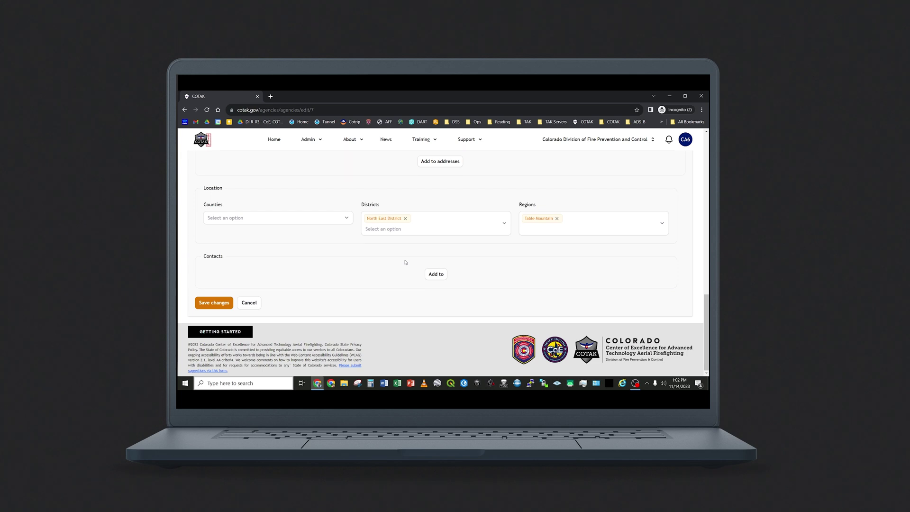
scroll(405, 262, up, 15)
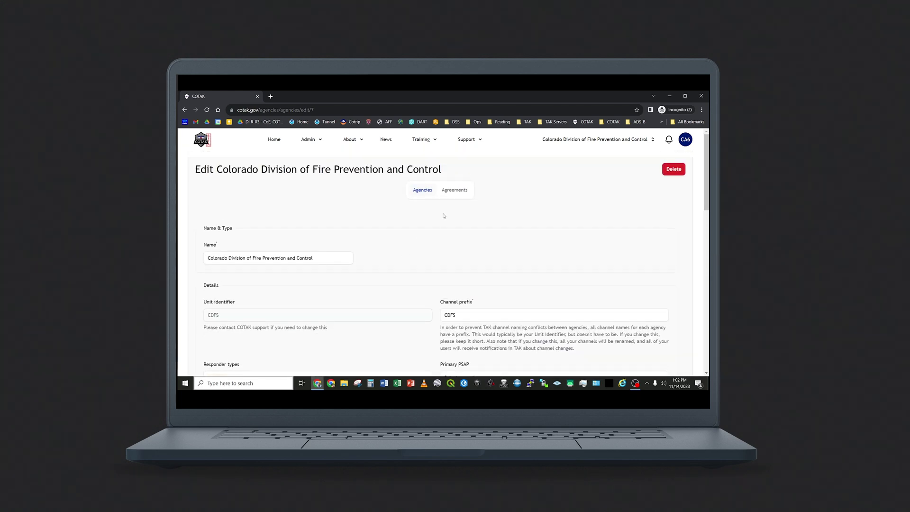
click(453, 190)
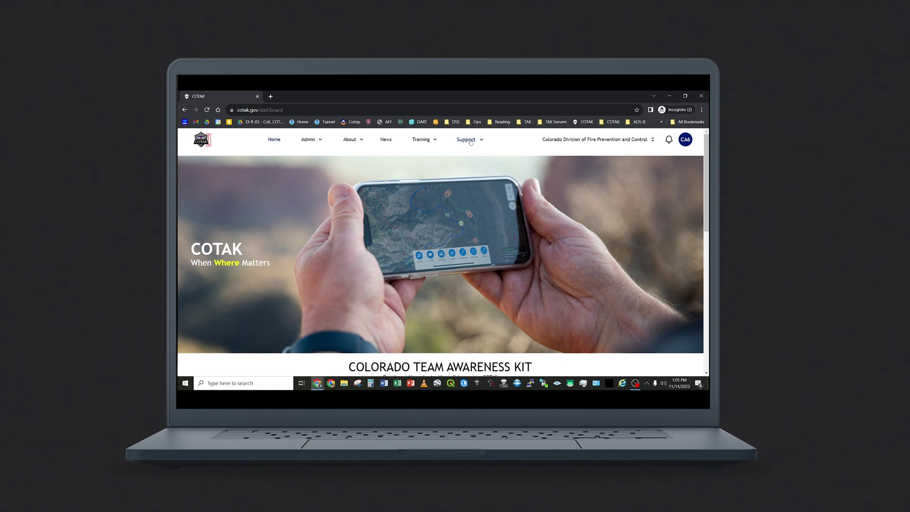
click(471, 141)
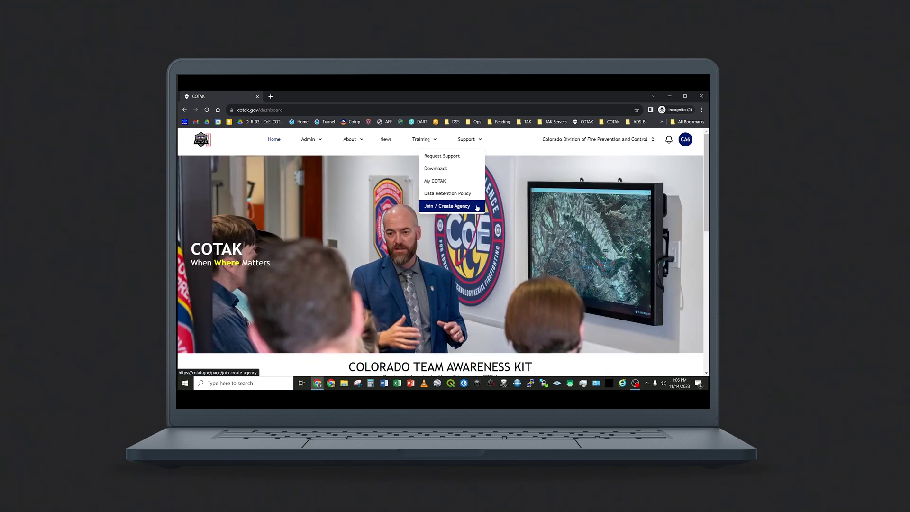
click(423, 140)
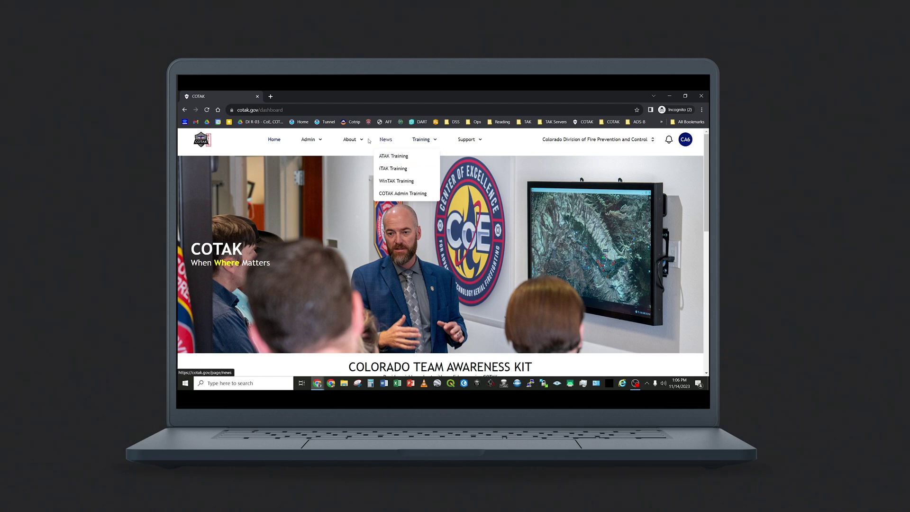
click(314, 154)
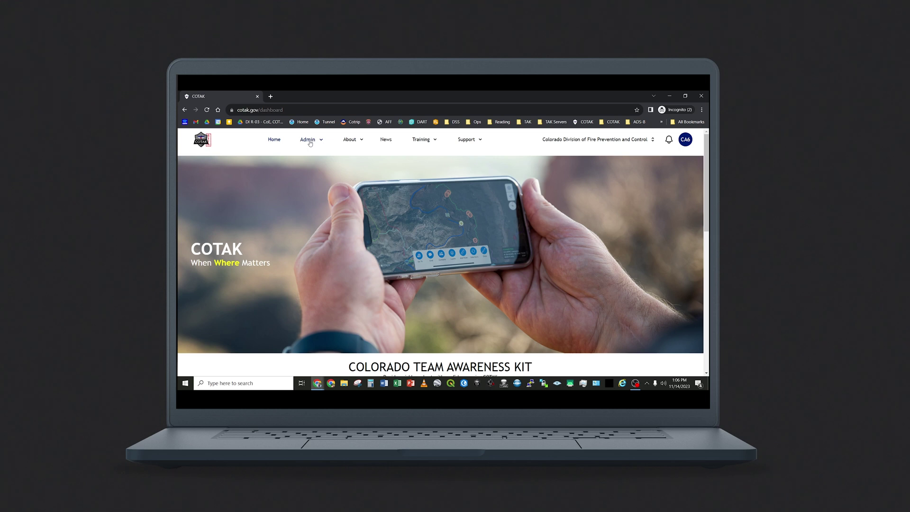
Step: Open the agency's Users list and cancel deleting the CoE Testing user
click(310, 142)
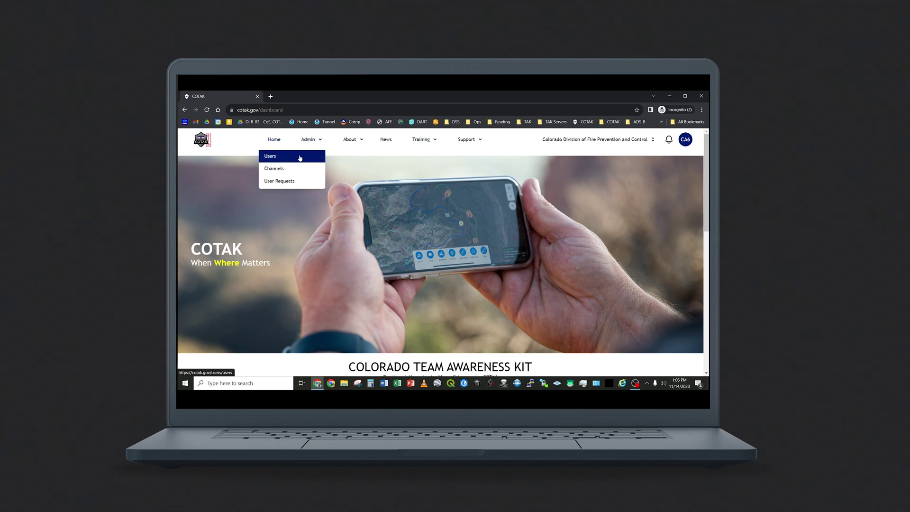
click(300, 156)
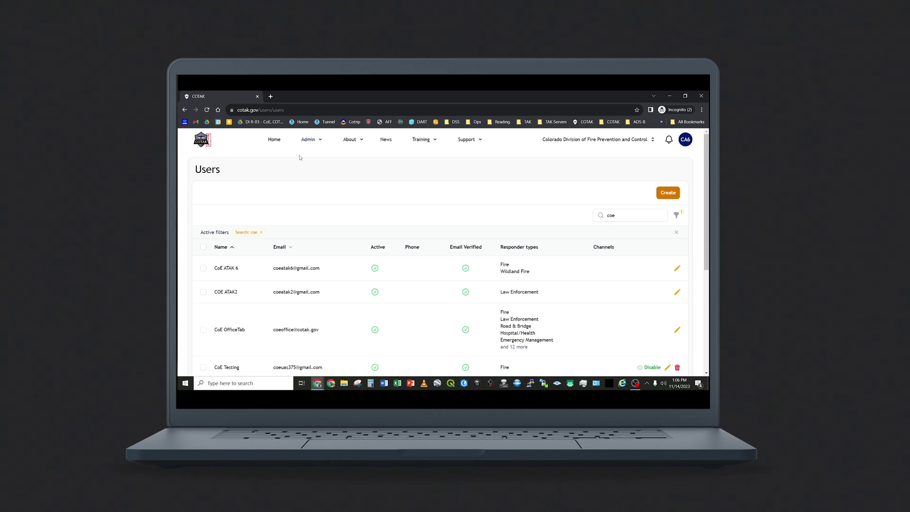
scroll(350, 204, down, 3)
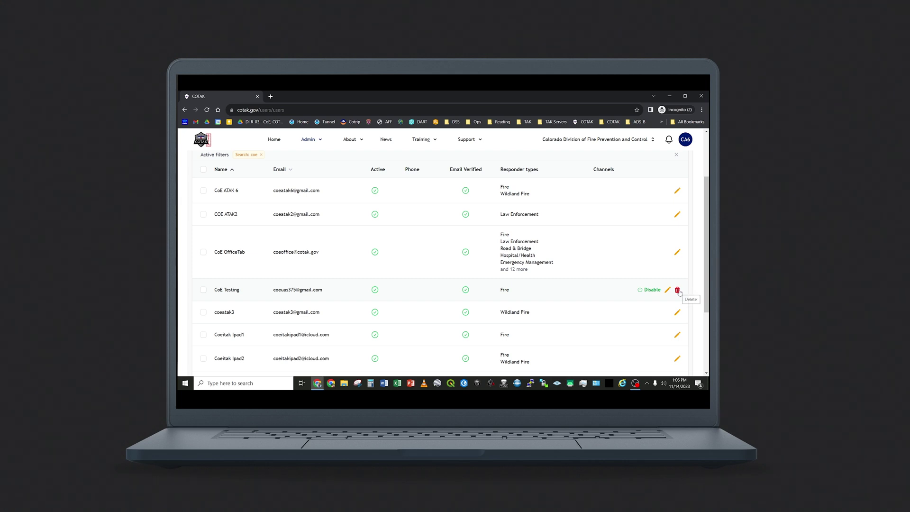
click(678, 290)
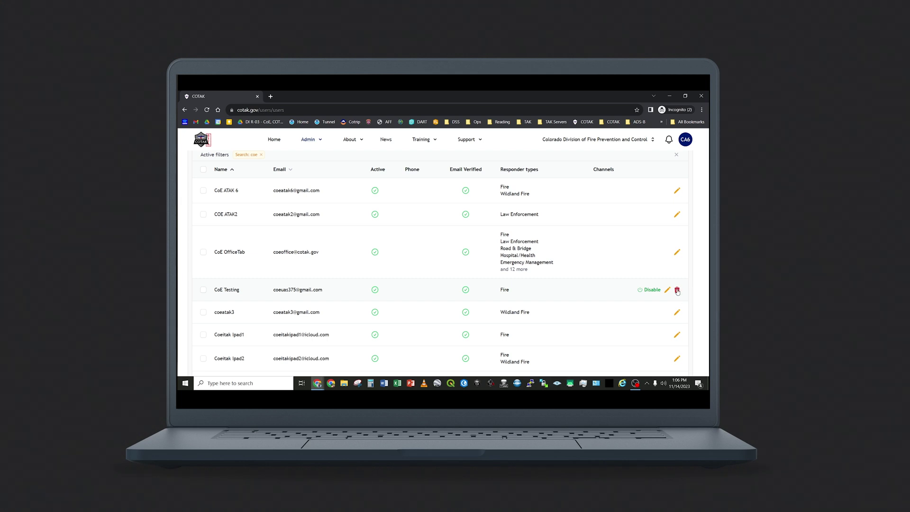
click(420, 280)
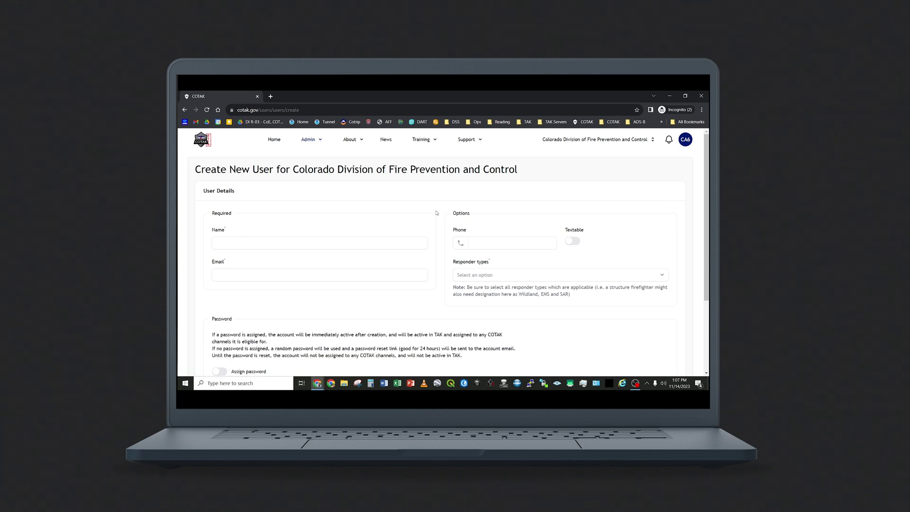
Step: On the new user form, check Responder types and switch on Assign password
scroll(436, 212, down, 1)
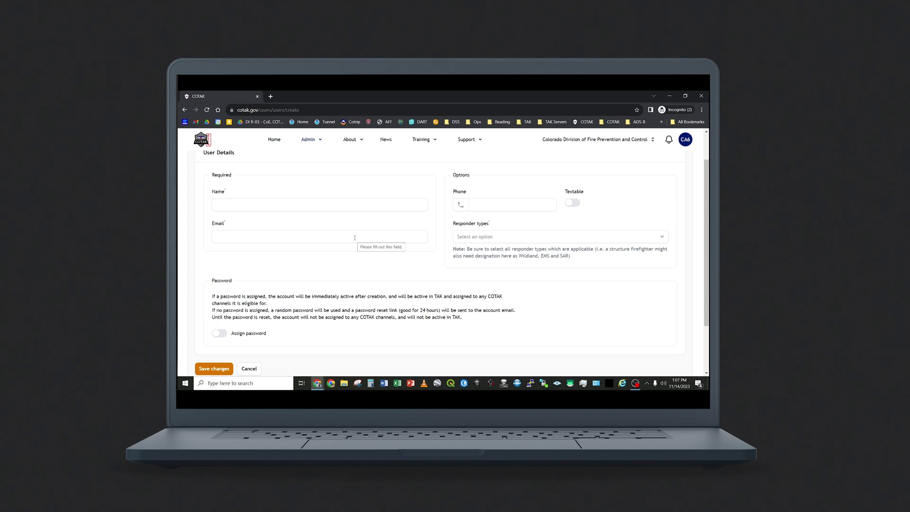
click(505, 242)
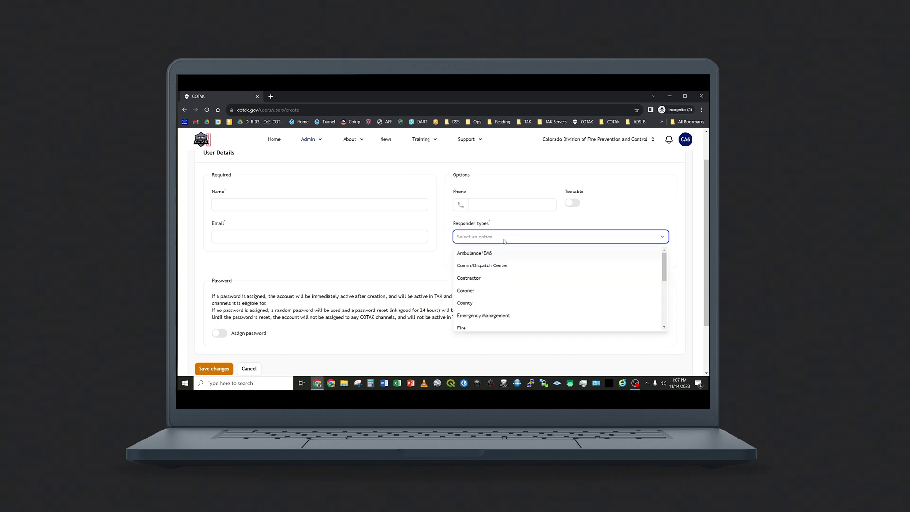
scroll(324, 308, down, 2)
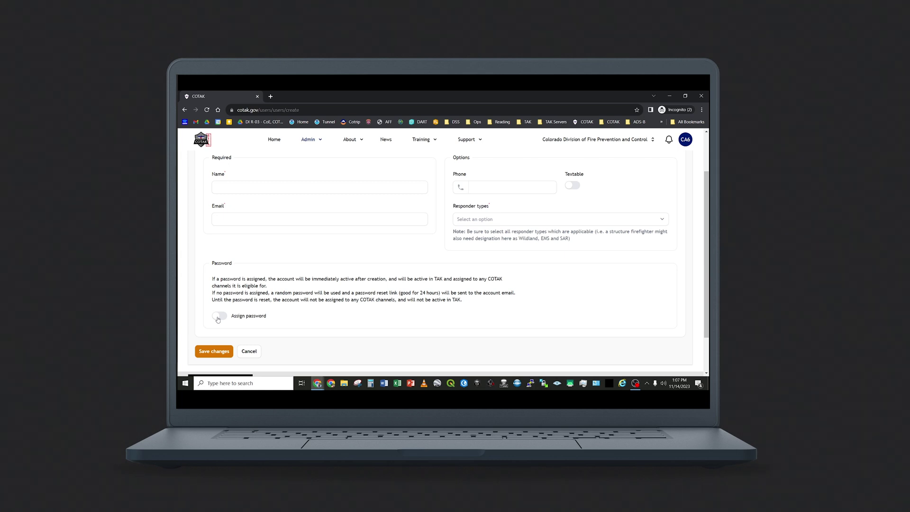
click(217, 317)
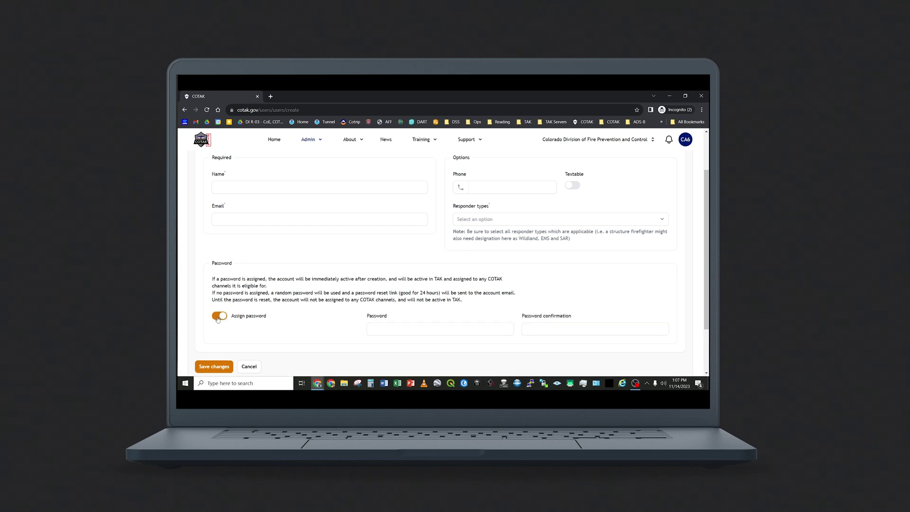
click(393, 329)
click(562, 328)
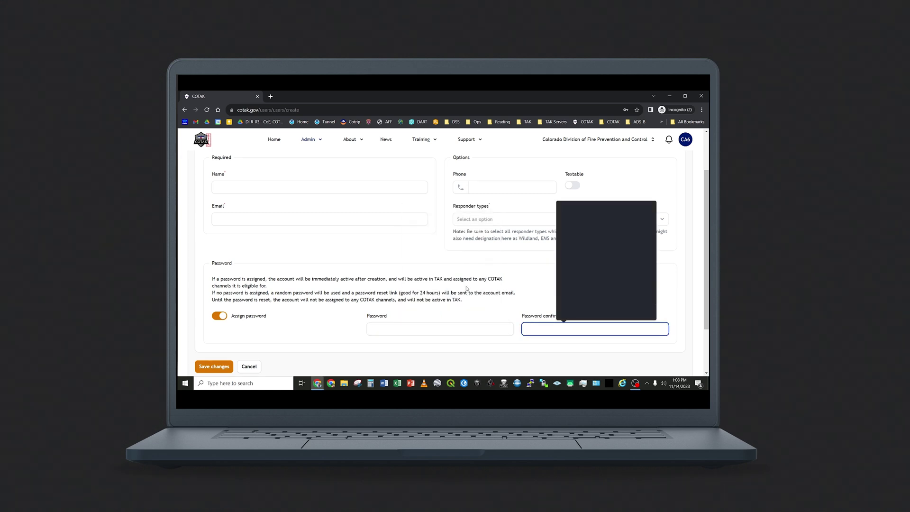
click(467, 288)
scroll(226, 340, down, 2)
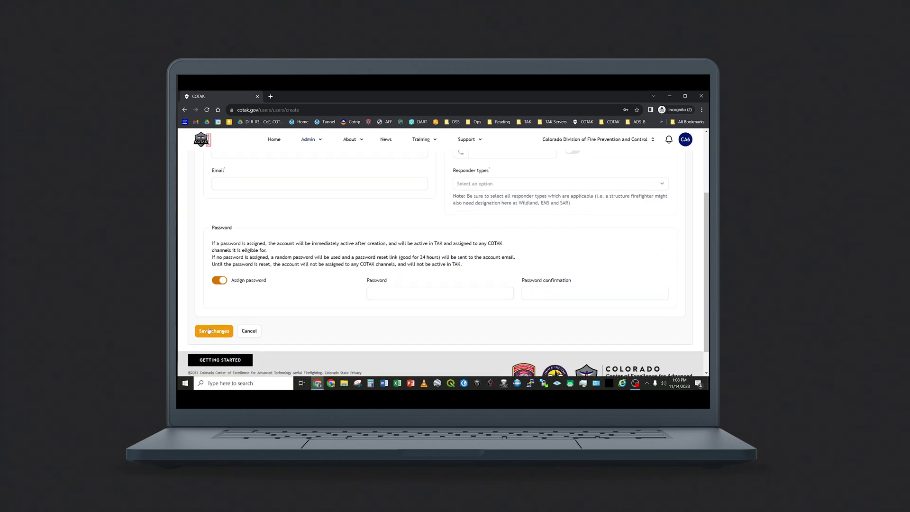
scroll(315, 287, up, 3)
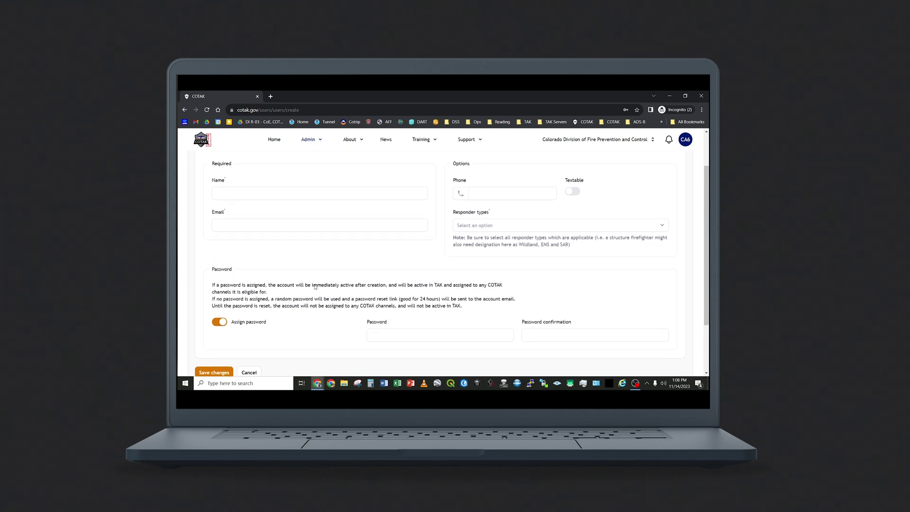
scroll(315, 287, up, 1)
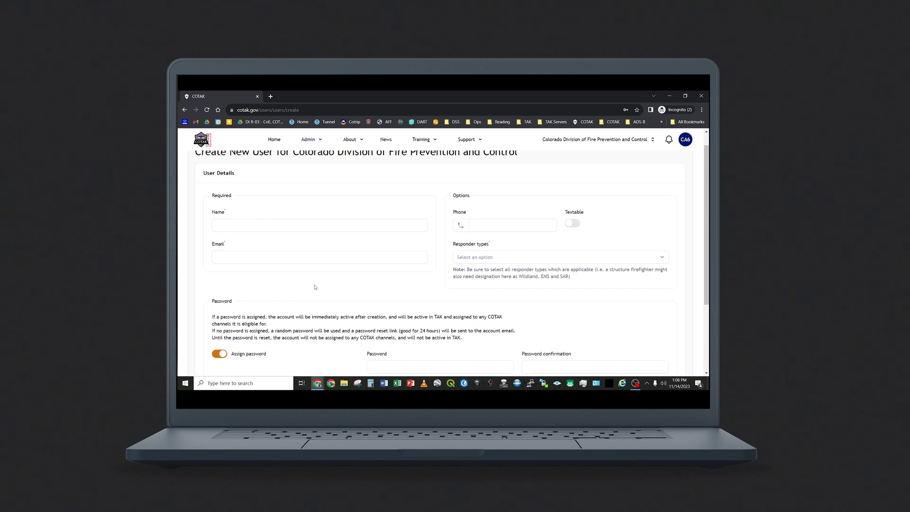
scroll(315, 286, up, 1)
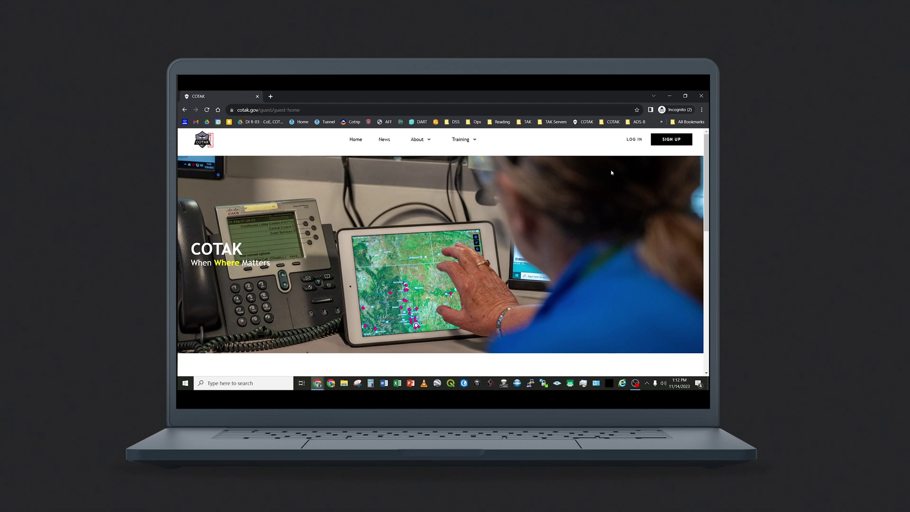
Step: Request a new user account from Sign Up, submitting a work e-mail address
click(676, 139)
scroll(579, 222, down, 1)
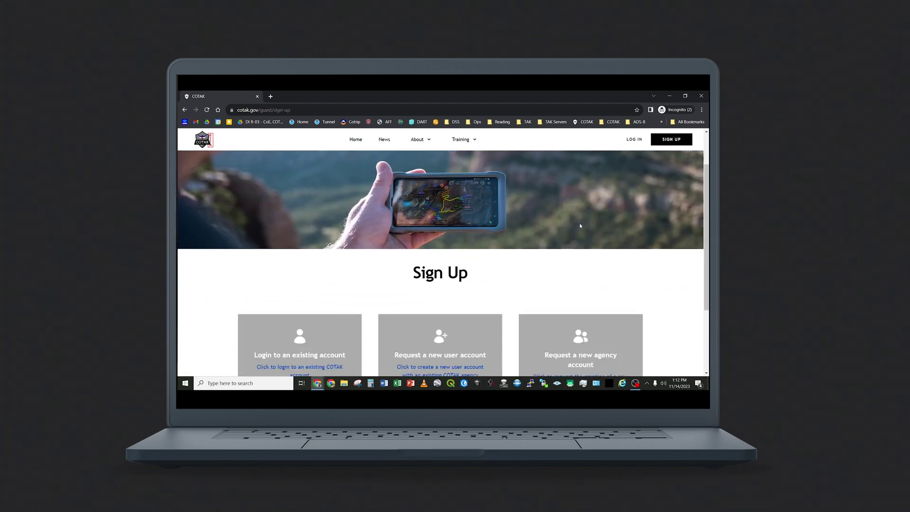
scroll(579, 222, down, 1)
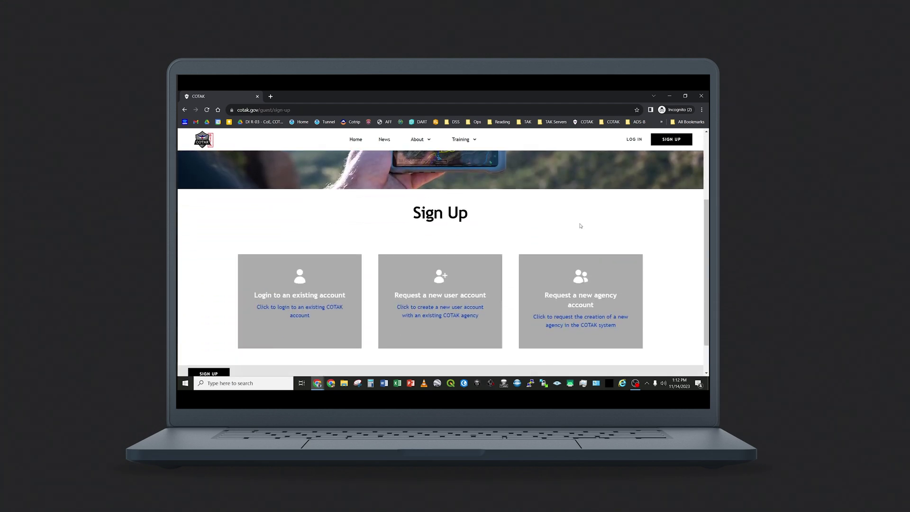
click(434, 302)
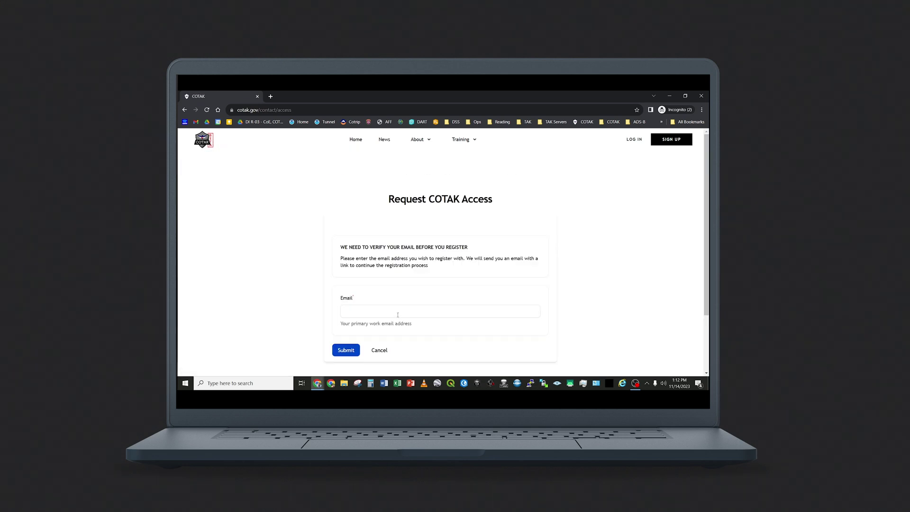
click(398, 315)
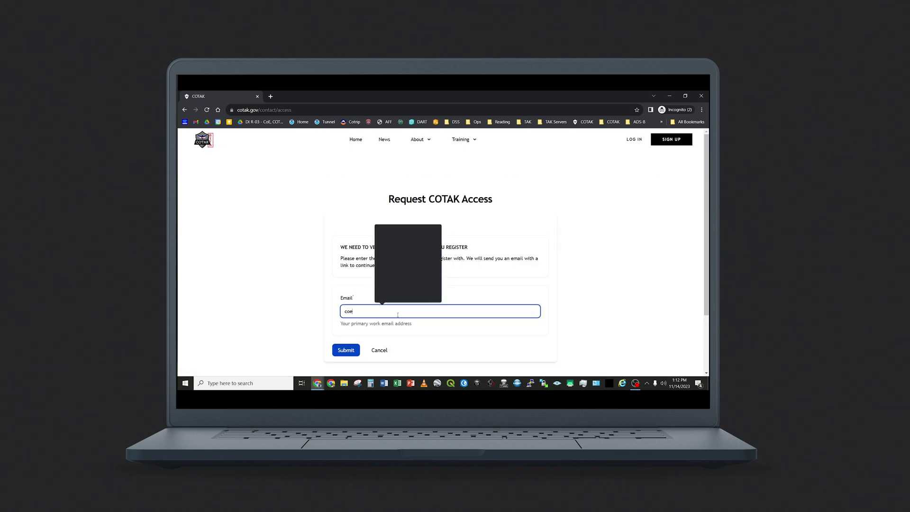
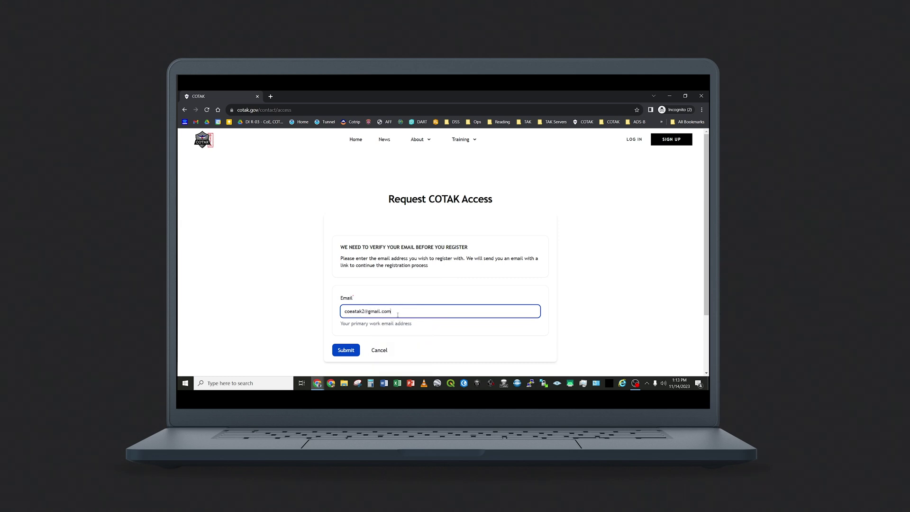
key(Return)
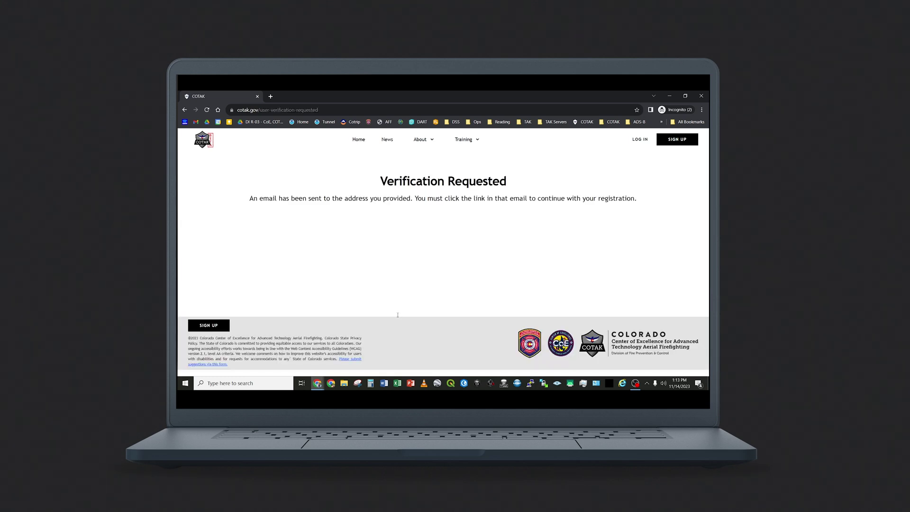
Step: Open the COTAK 'User Request Verification' e-mail in Gmail
click(317, 383)
click(359, 359)
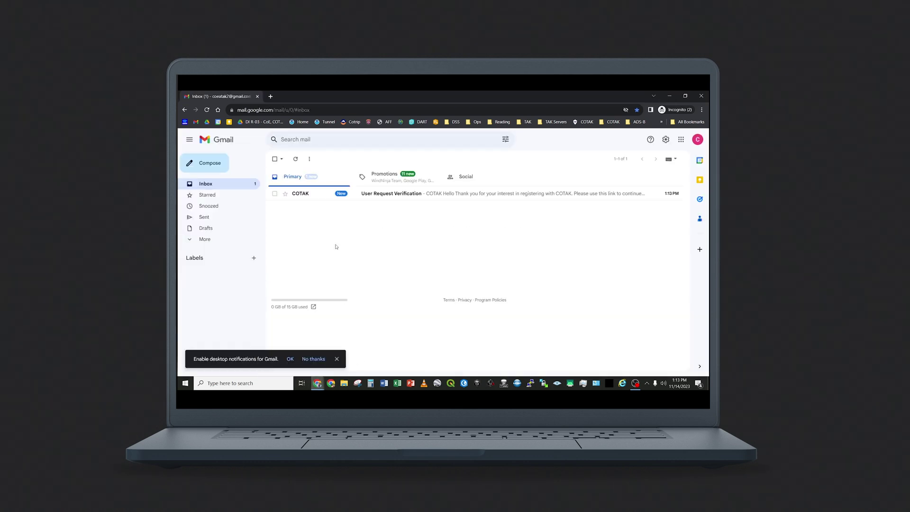
click(373, 194)
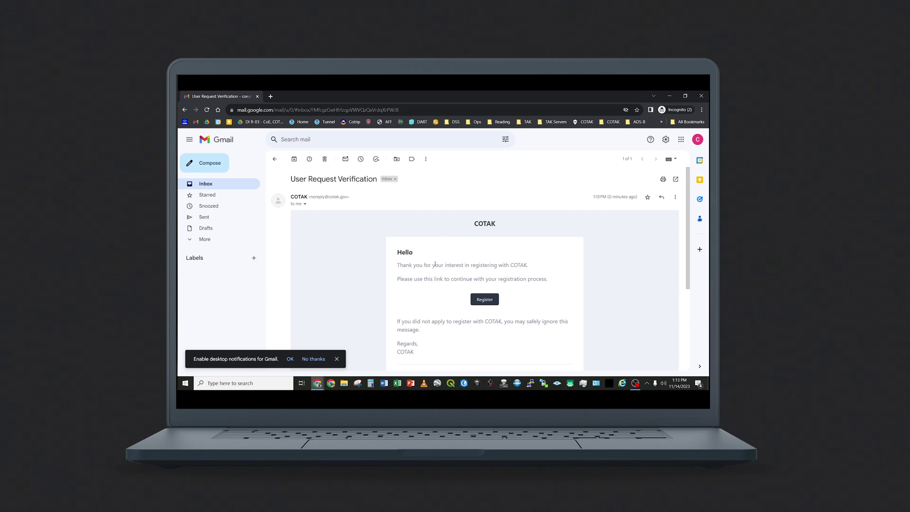
Step: Follow the Register link and choose Colorado Division of Fire Prevention and Control as agency
click(482, 256)
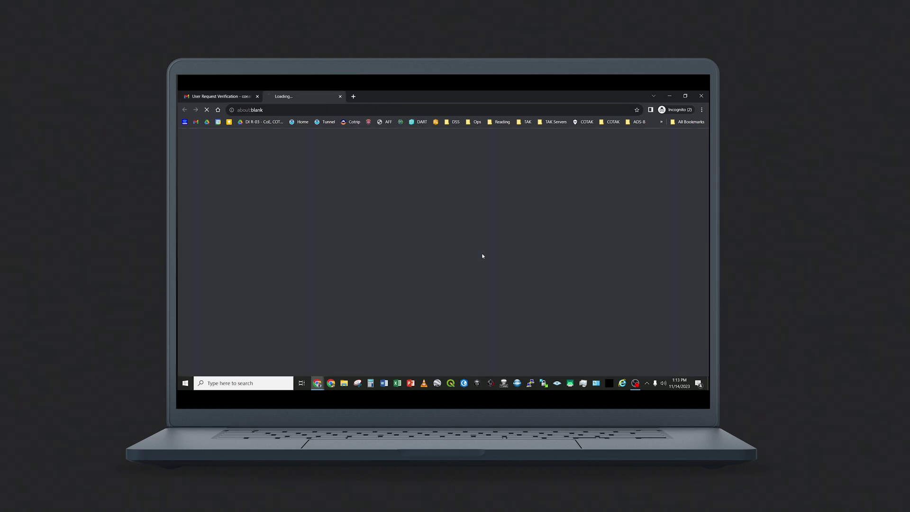
scroll(482, 256, down, 2)
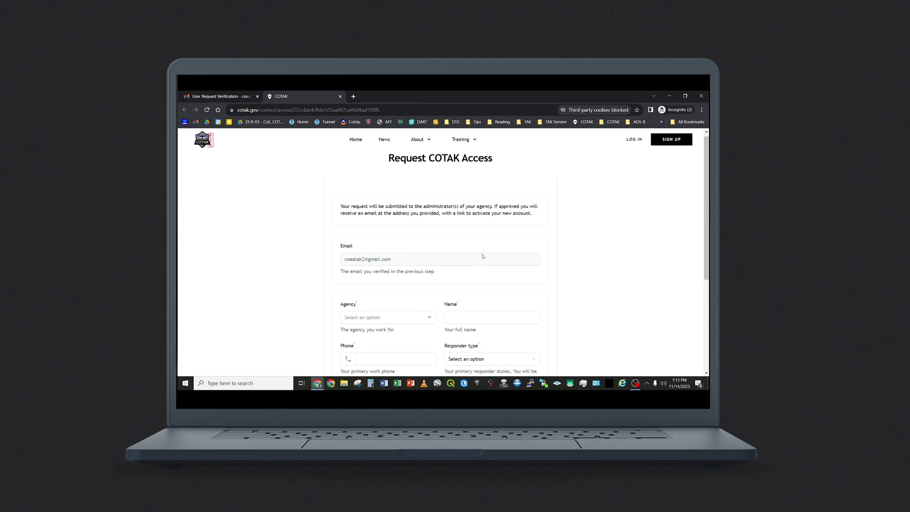
scroll(461, 254, down, 3)
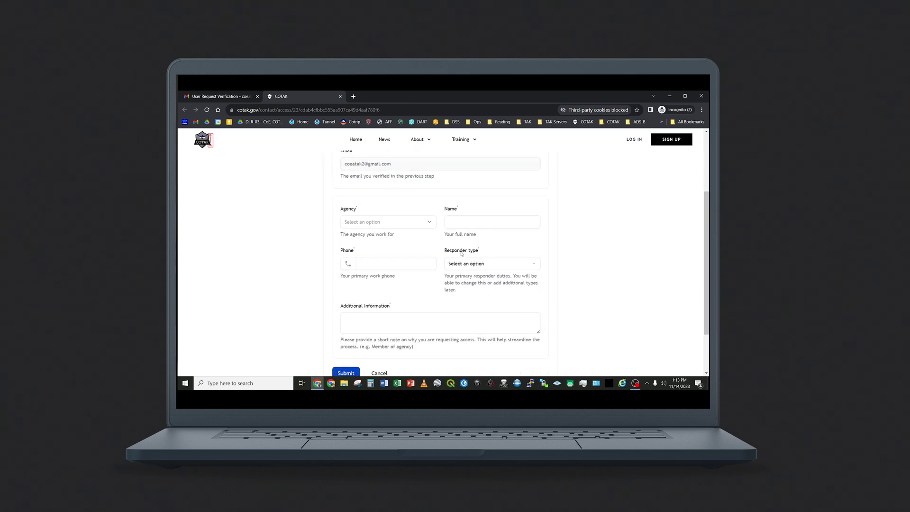
click(428, 219)
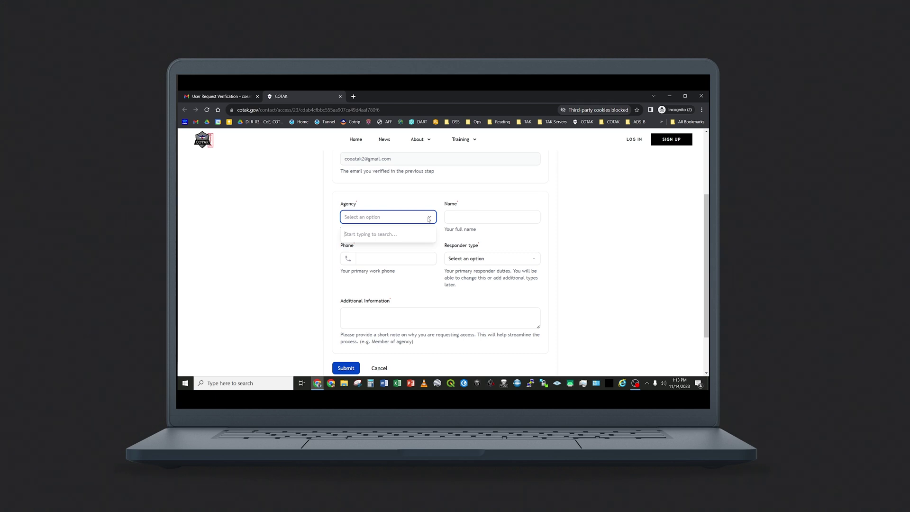
text(colorado)
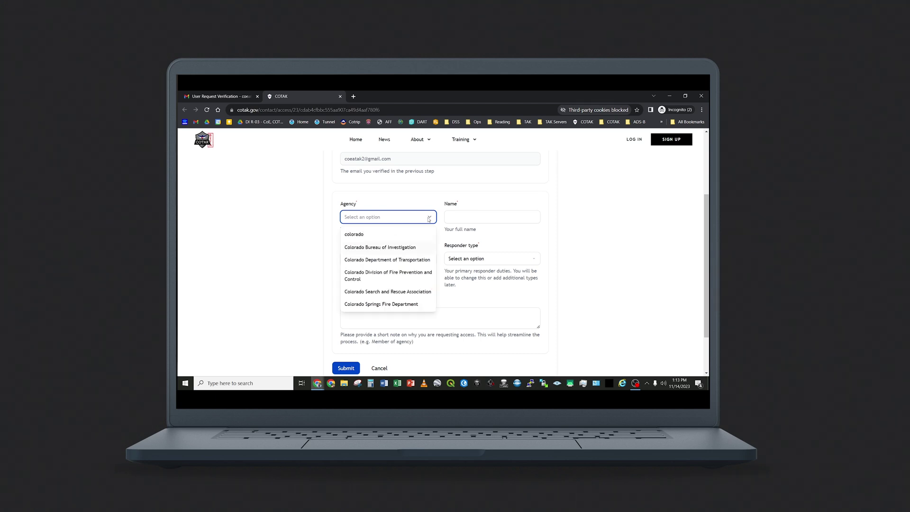
click(382, 275)
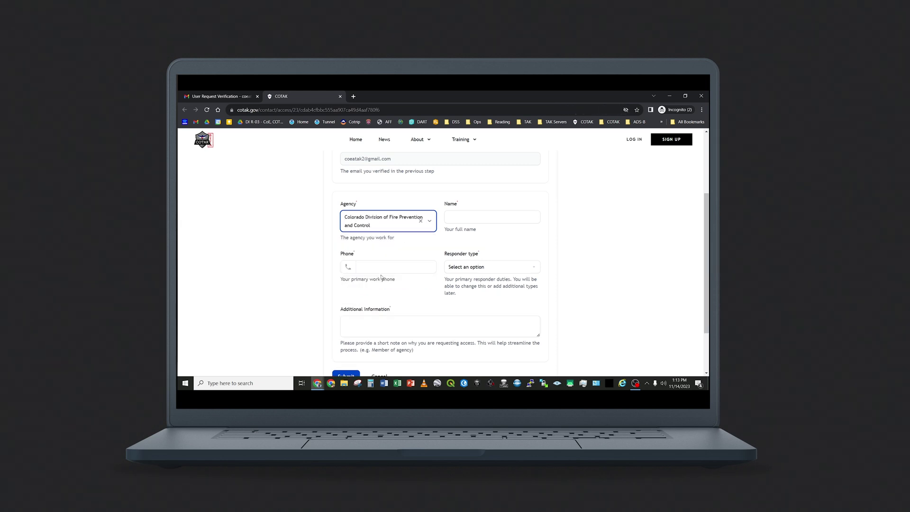
Step: Enter the requester's full name and phone number, and pick Fire as responder type
click(485, 215)
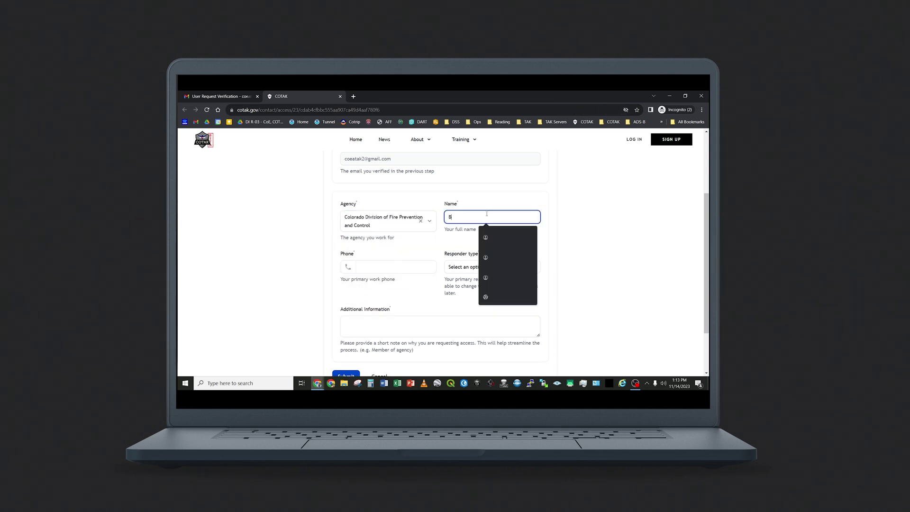
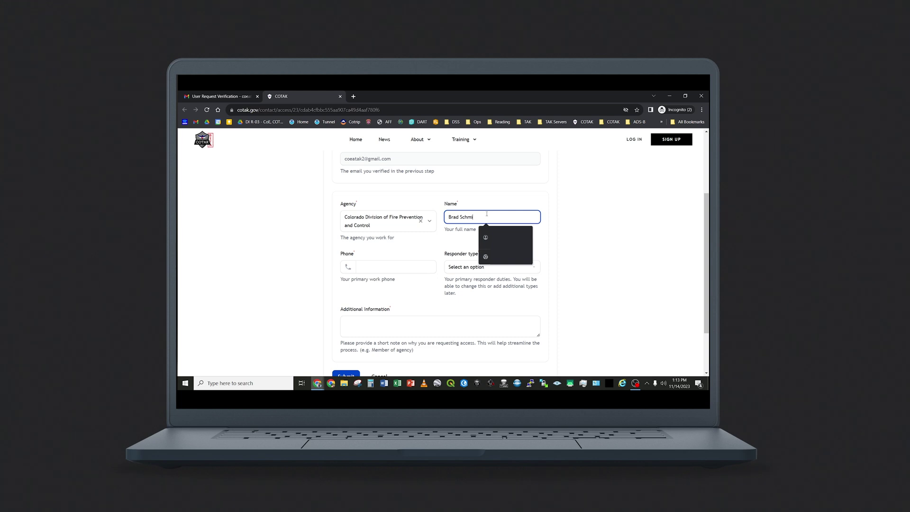
key(Tab)
text(9999999999)
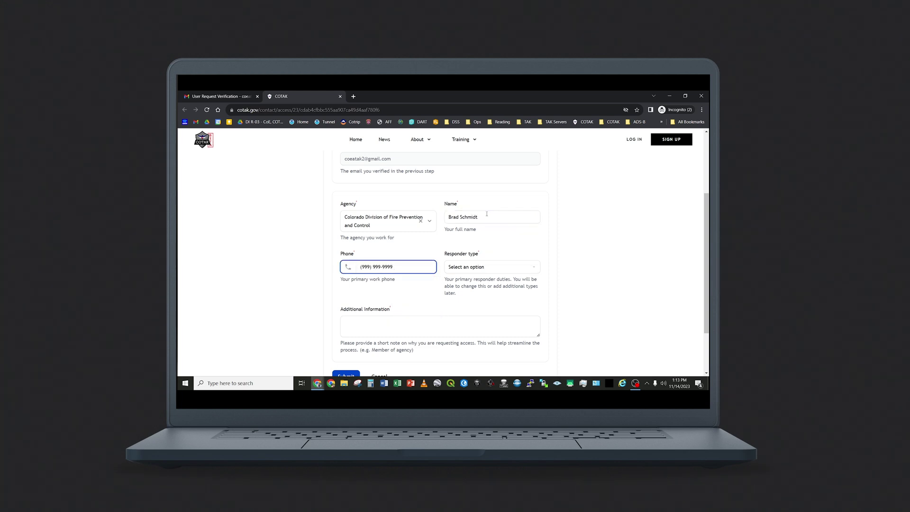
click(497, 268)
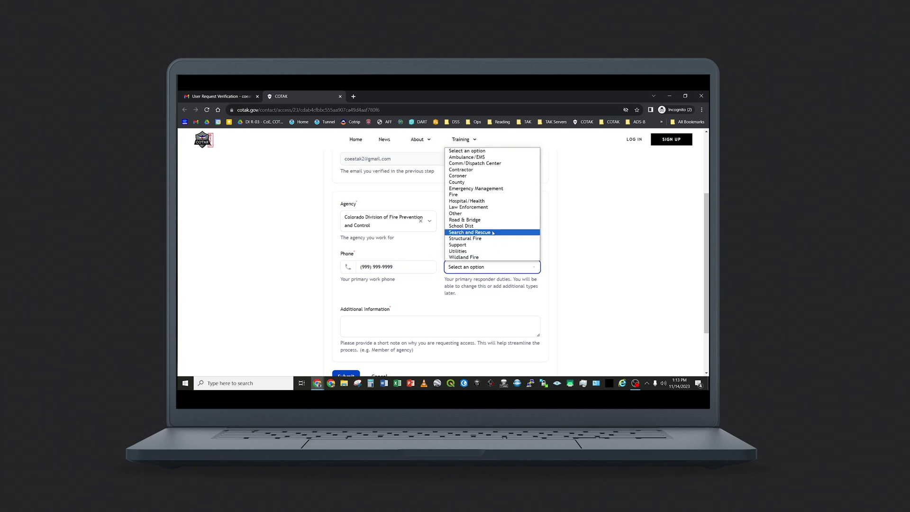
click(491, 194)
Step: Add 'I work for this agency' as additional information and submit the request
scroll(593, 301, down, 1)
click(374, 299)
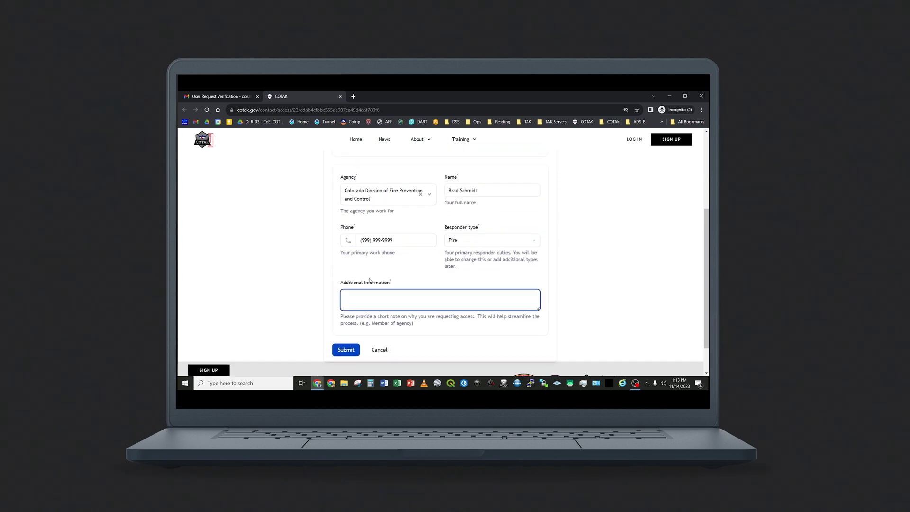
click(392, 276)
click(378, 298)
text(I work for this agency)
click(346, 349)
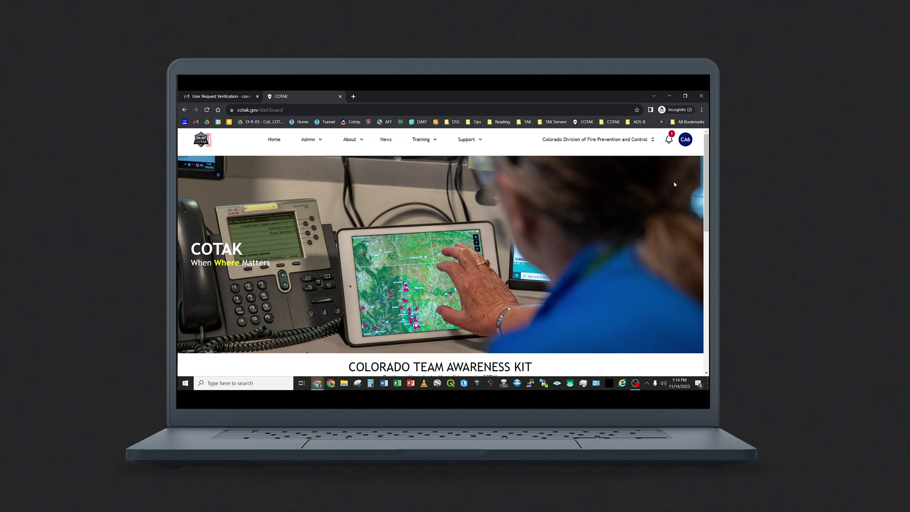
Step: Accept and confirm the pending user request found through notifications
click(669, 140)
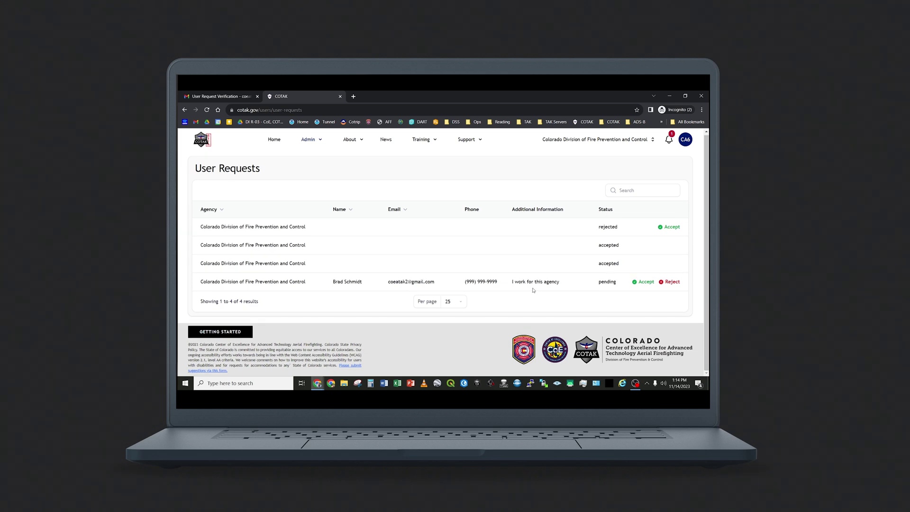
click(645, 281)
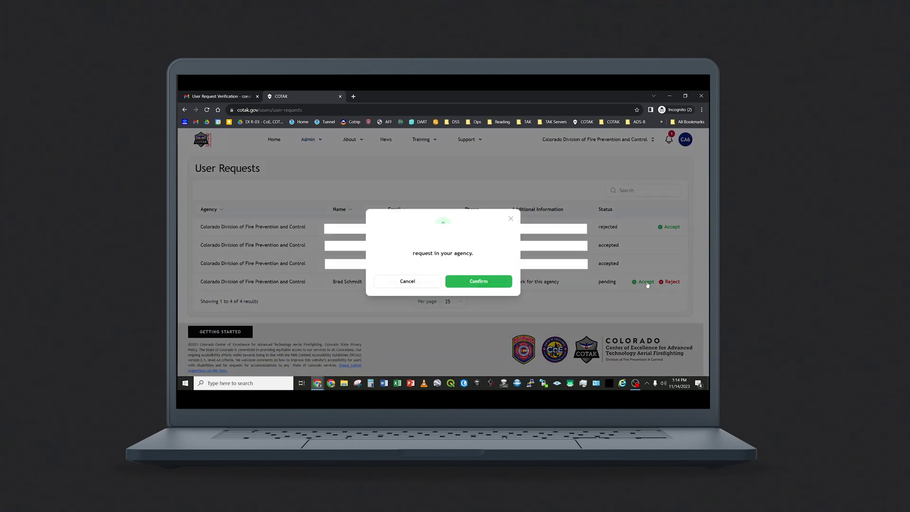
click(496, 282)
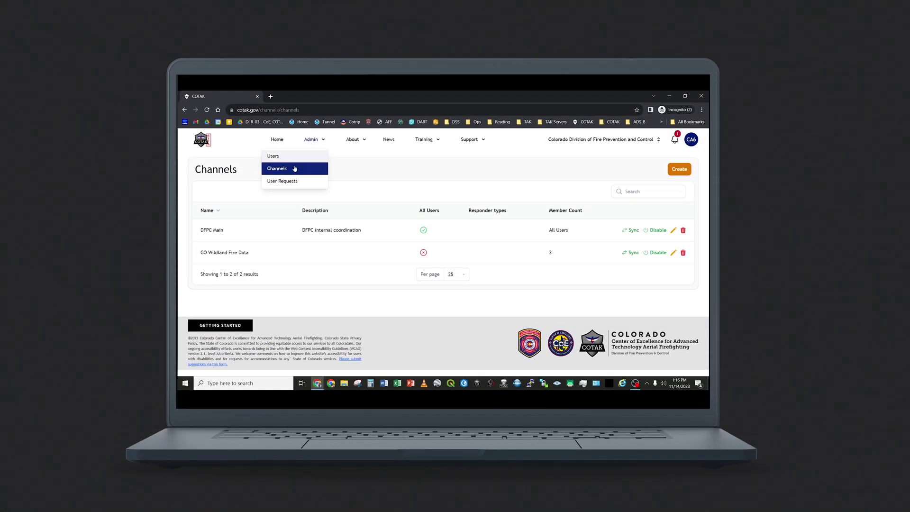
Step: From the Channels list, start a new channel named 'Brad Test'
click(294, 169)
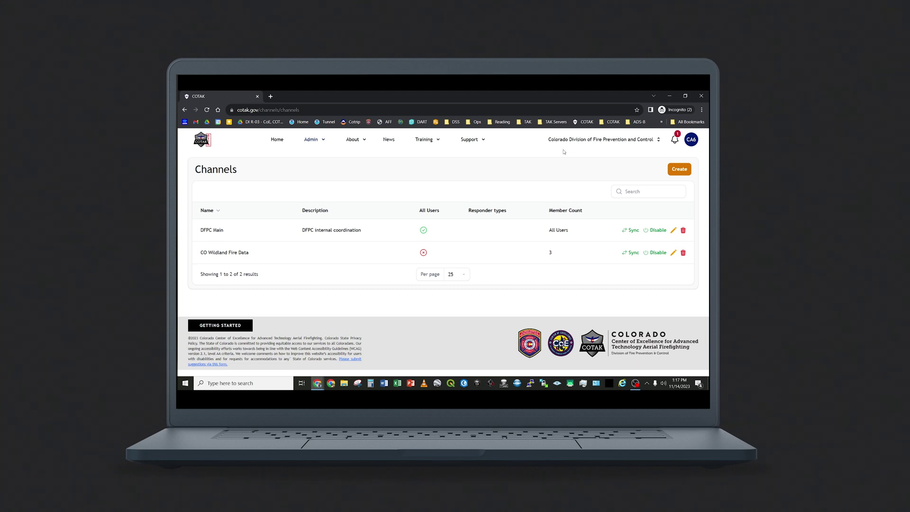
click(678, 172)
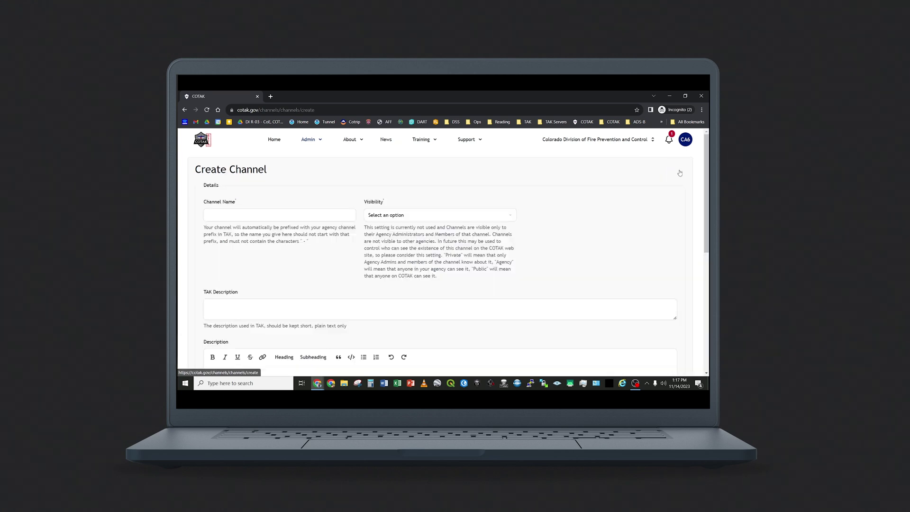
click(305, 219)
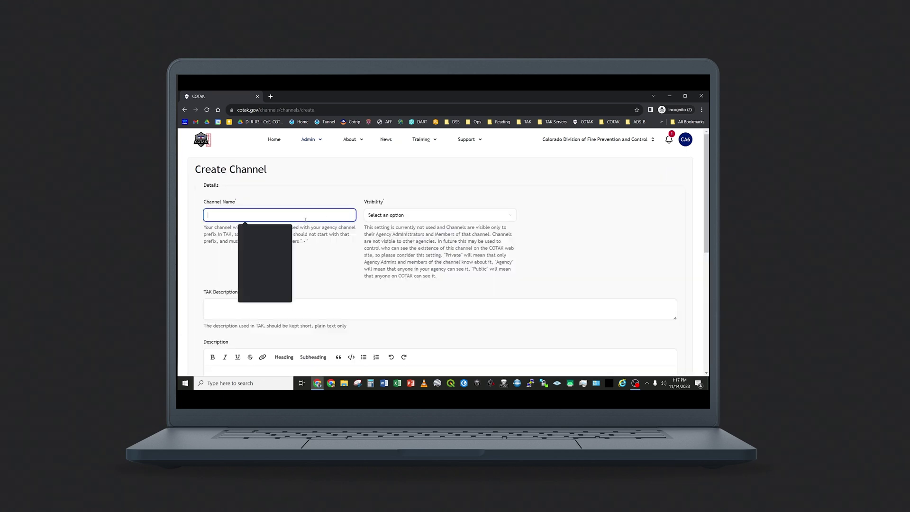
text(Brad Test)
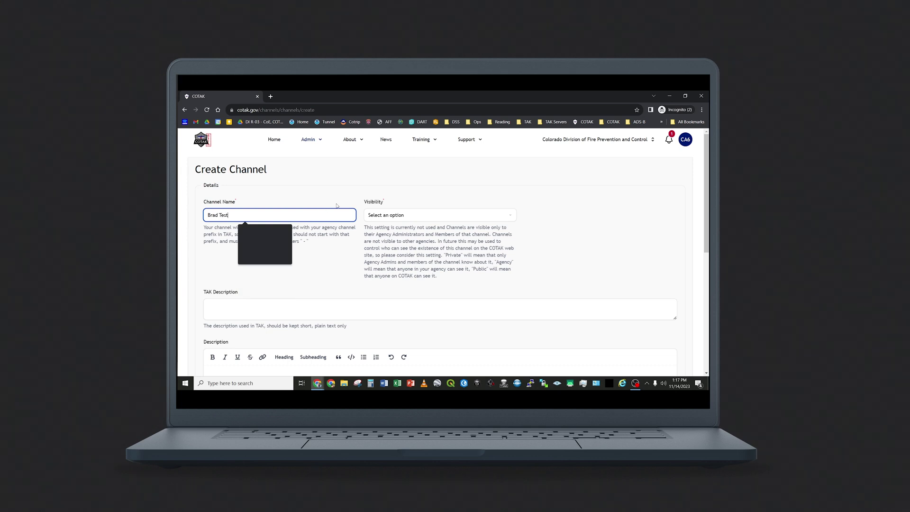
click(385, 200)
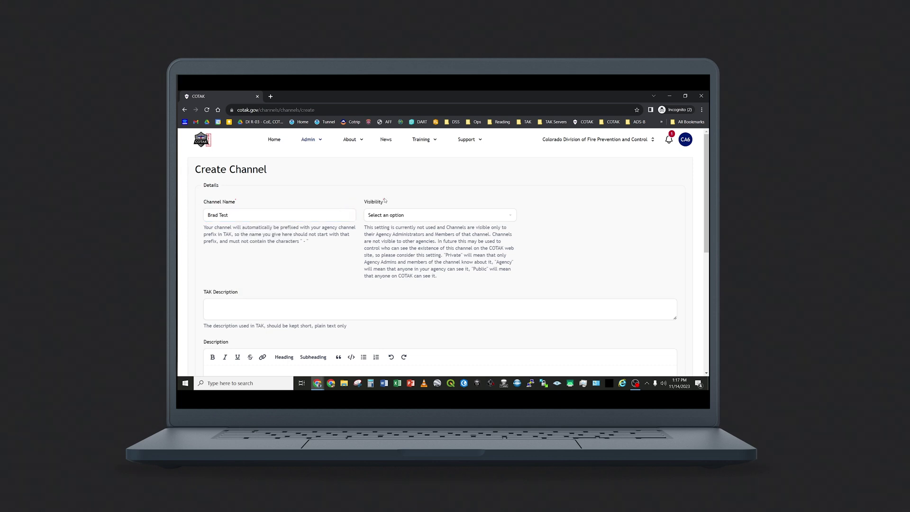
click(454, 217)
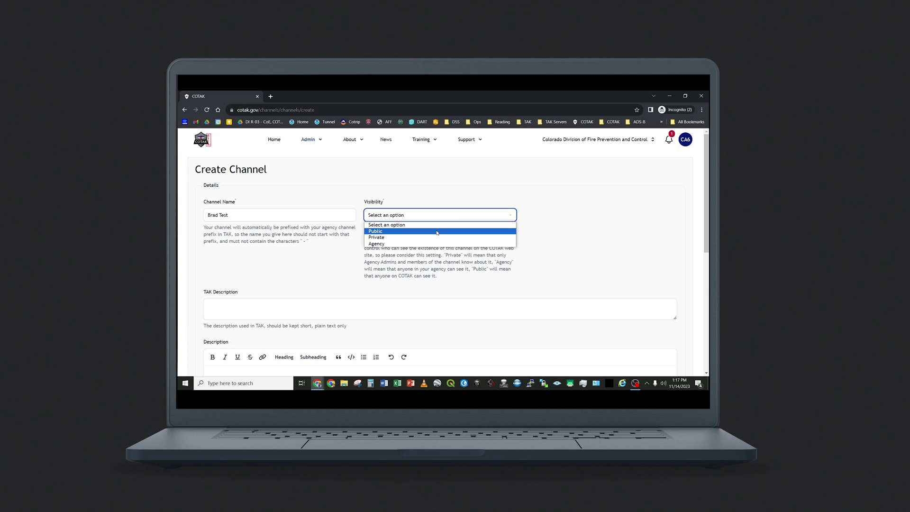
Step: Change the new channel's visibility from Public to Agency
click(436, 233)
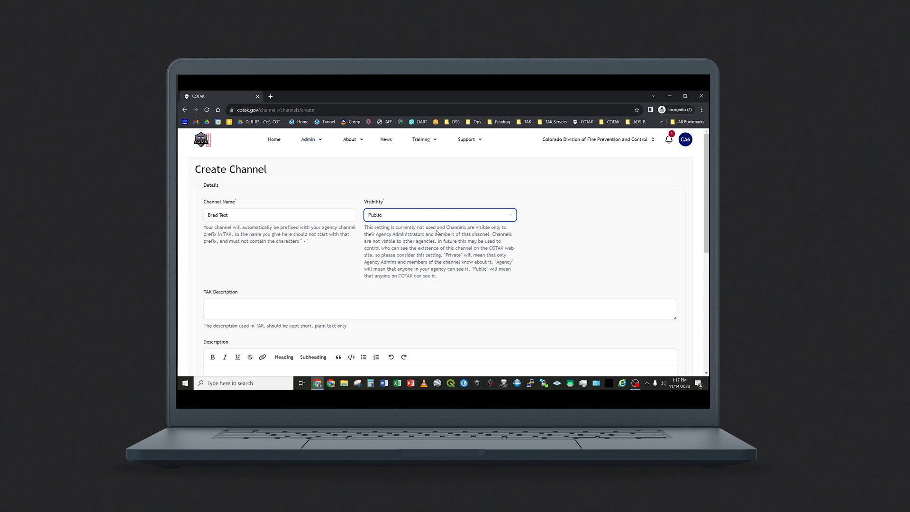
click(438, 216)
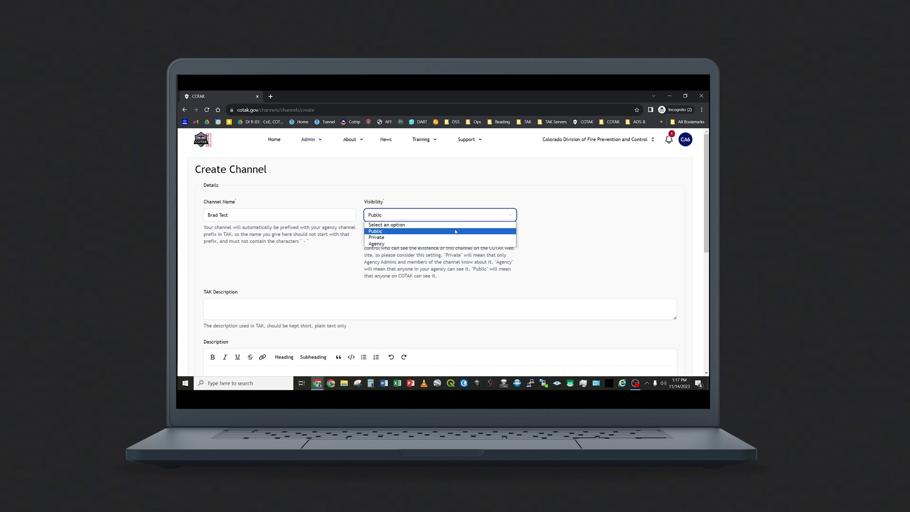
click(455, 231)
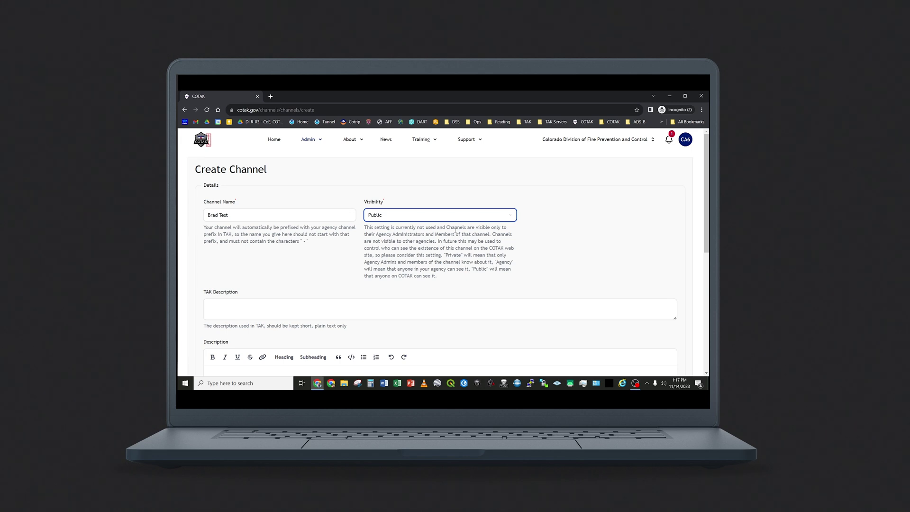
click(461, 215)
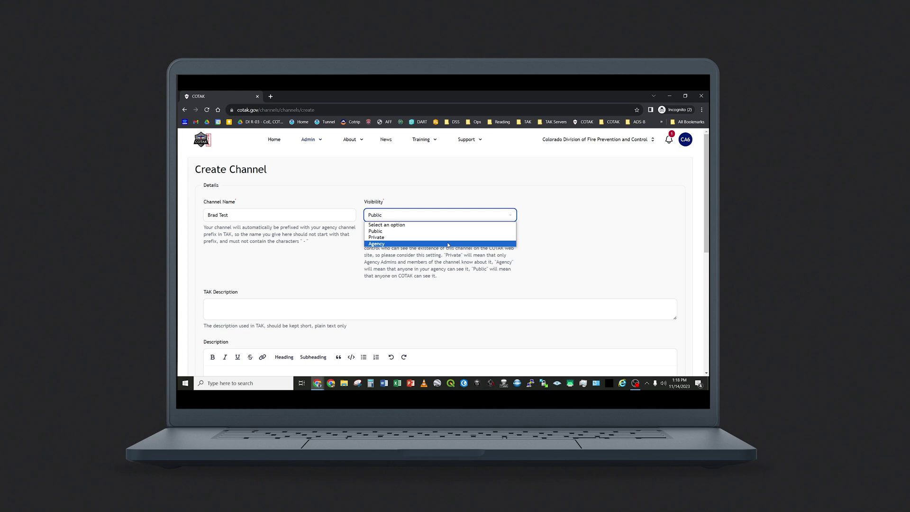
click(448, 242)
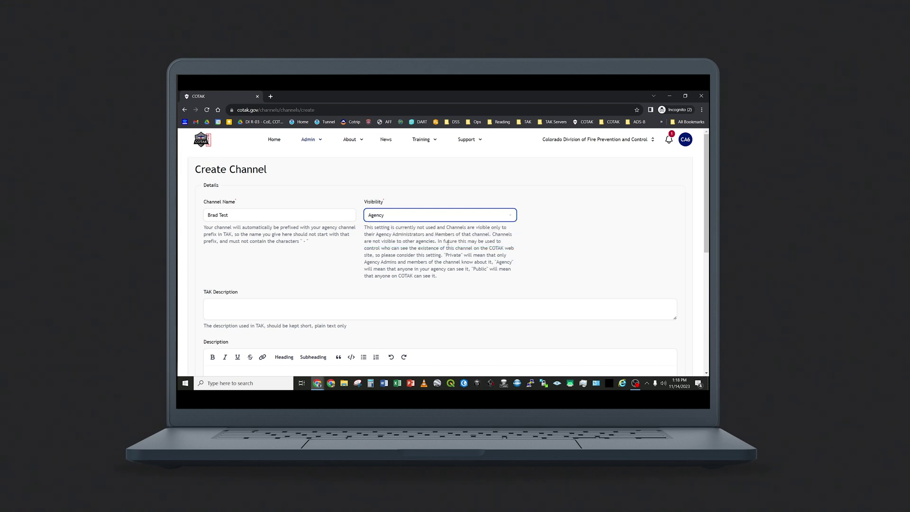
click(317, 260)
scroll(318, 260, down, 1)
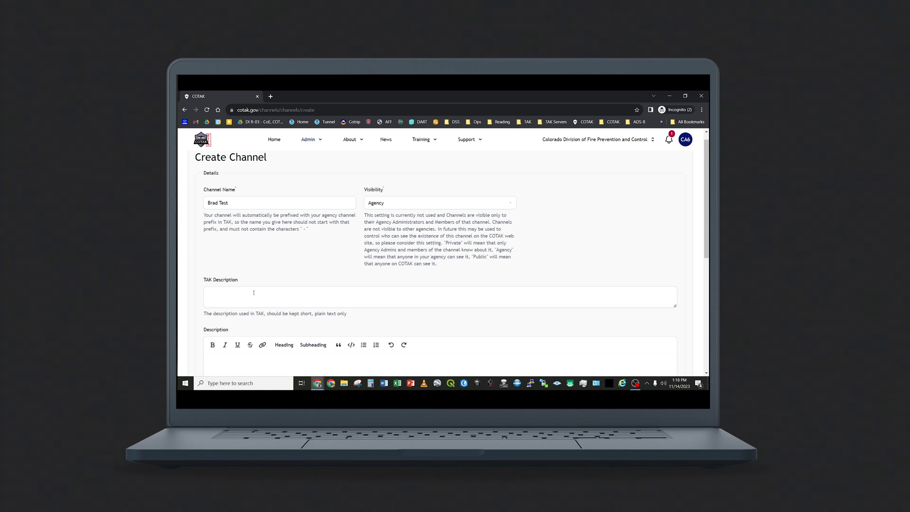
scroll(254, 292, down, 2)
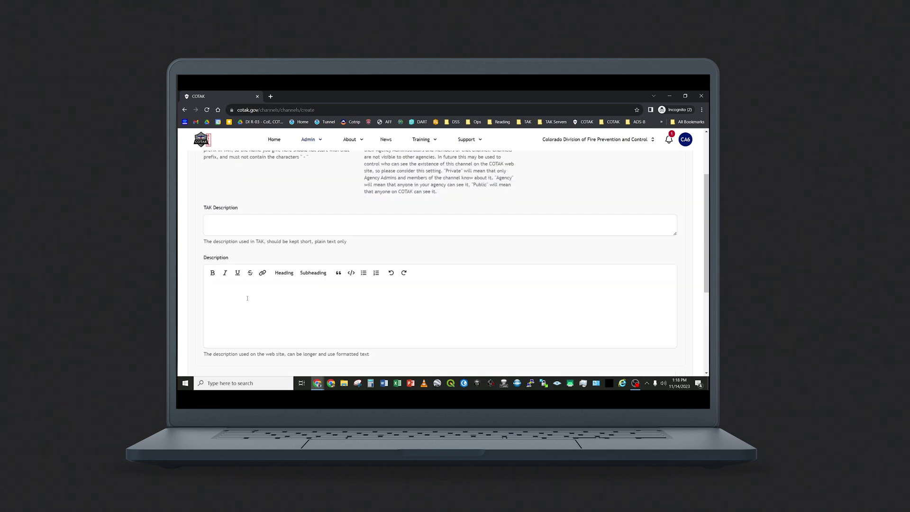
scroll(247, 298, down, 1)
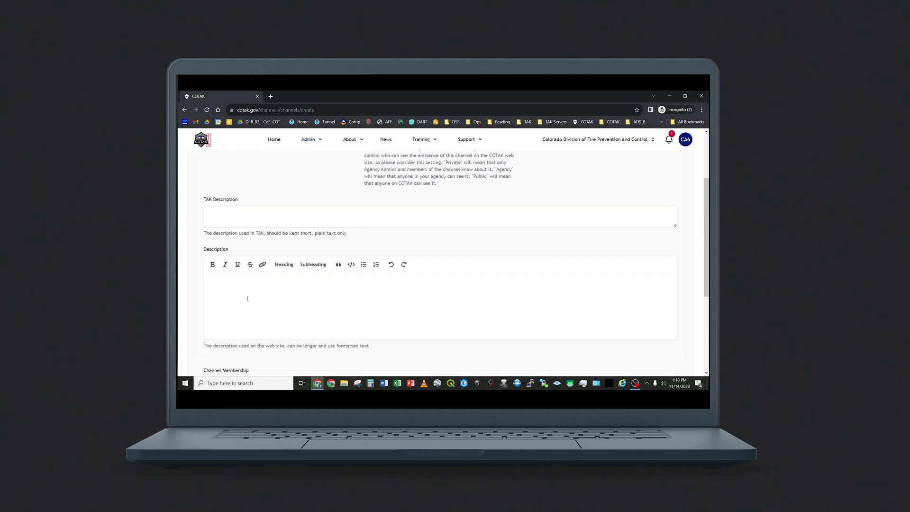
click(234, 274)
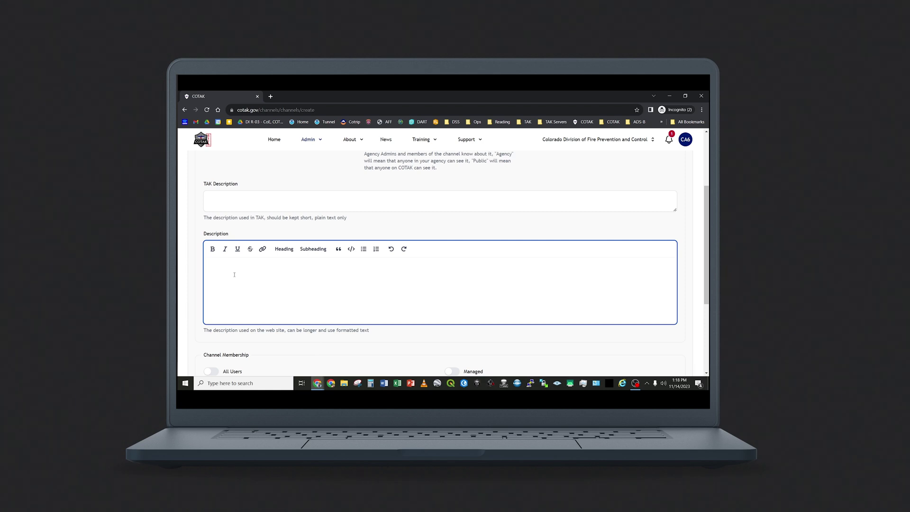
scroll(234, 274, down, 1)
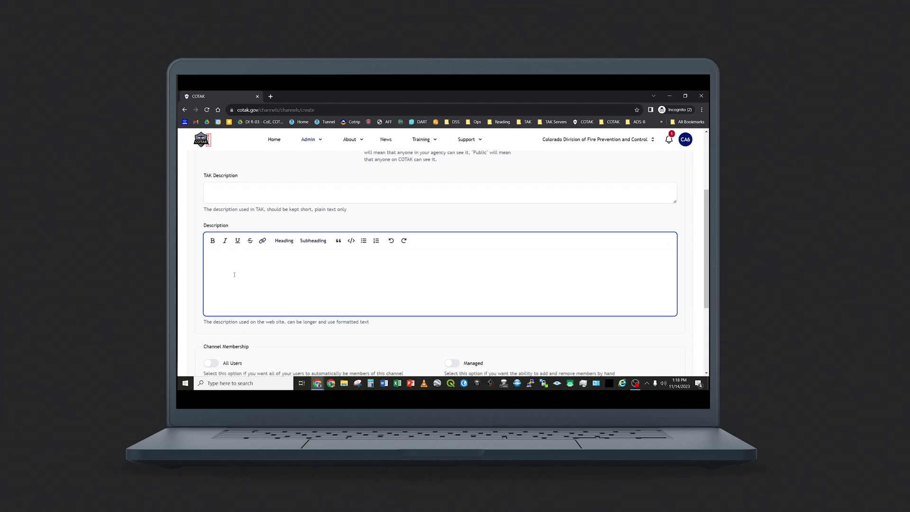
scroll(234, 274, down, 3)
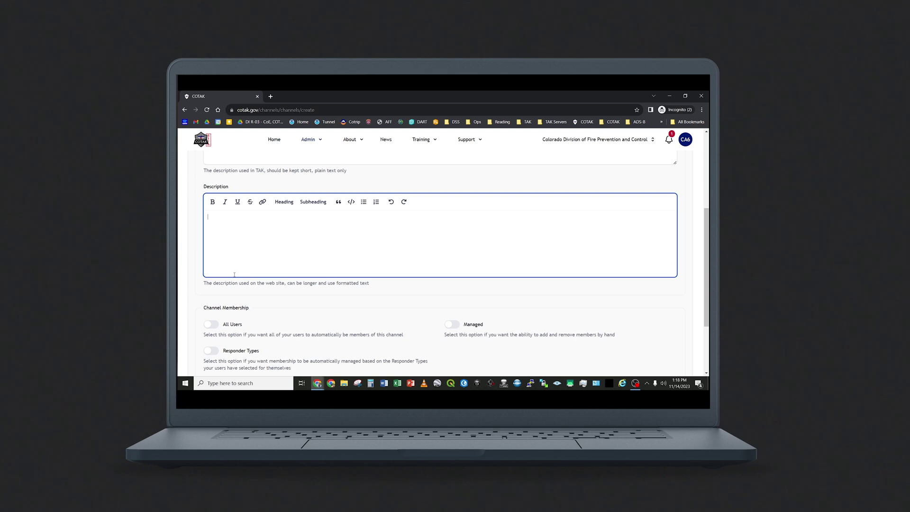
scroll(234, 274, down, 1)
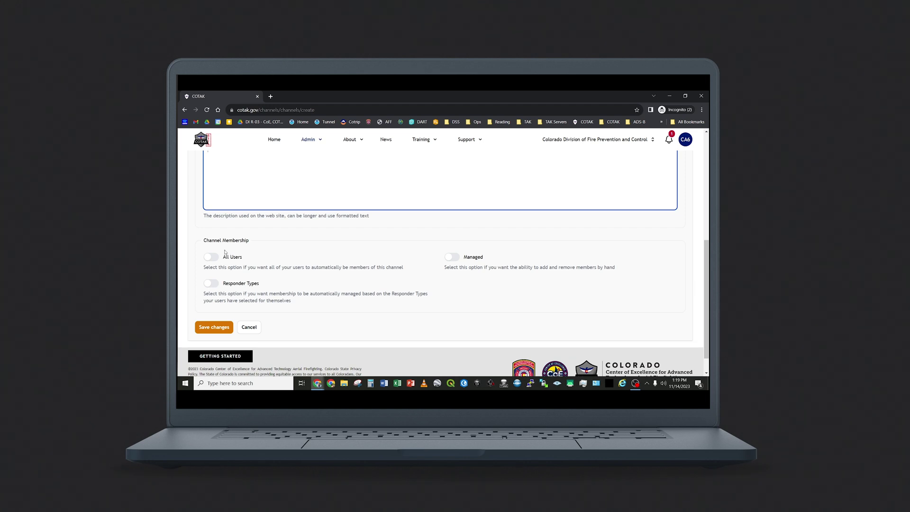
click(212, 257)
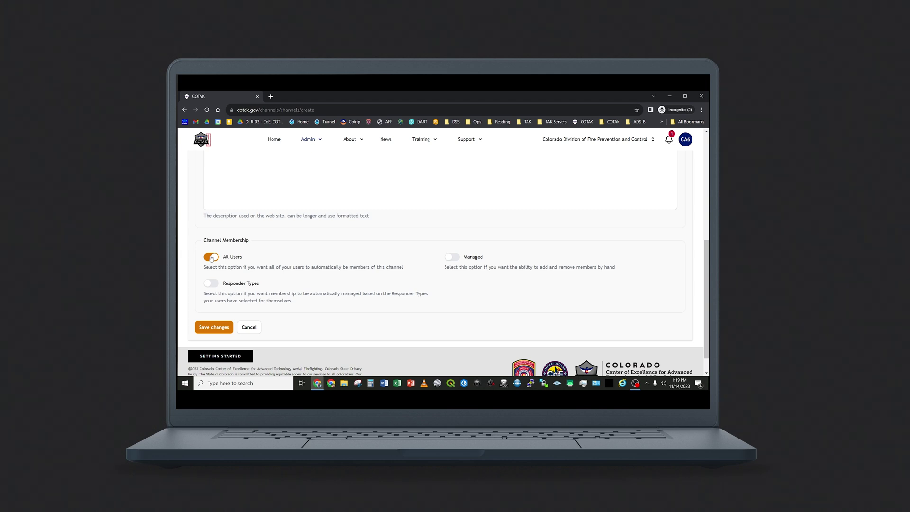
click(211, 257)
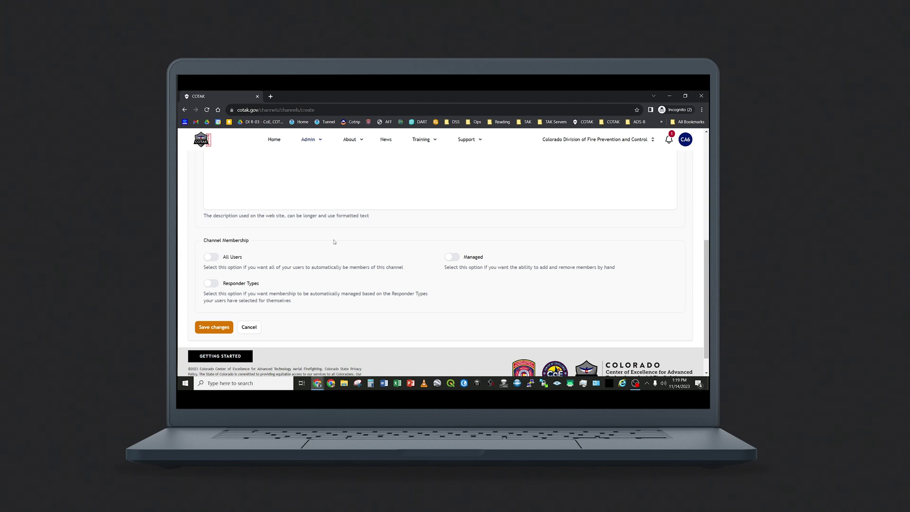
click(454, 261)
click(454, 261)
Step: Base membership on Fire and Ambulance/EMS responder types and save the 'Brad Test' channel
click(208, 284)
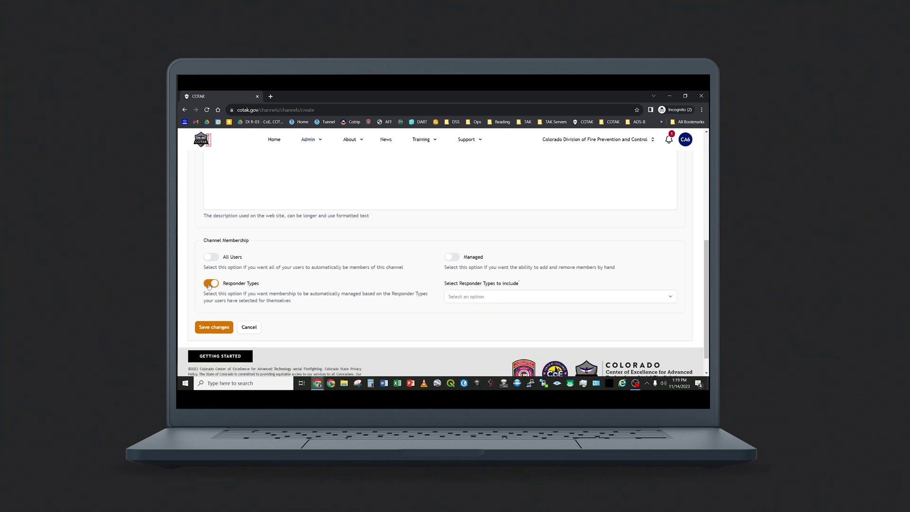
click(484, 298)
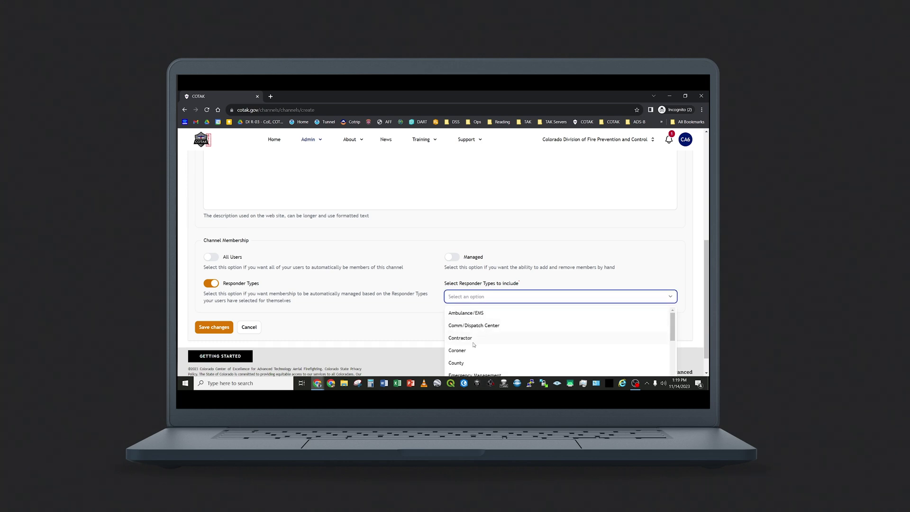
scroll(474, 345, down, 2)
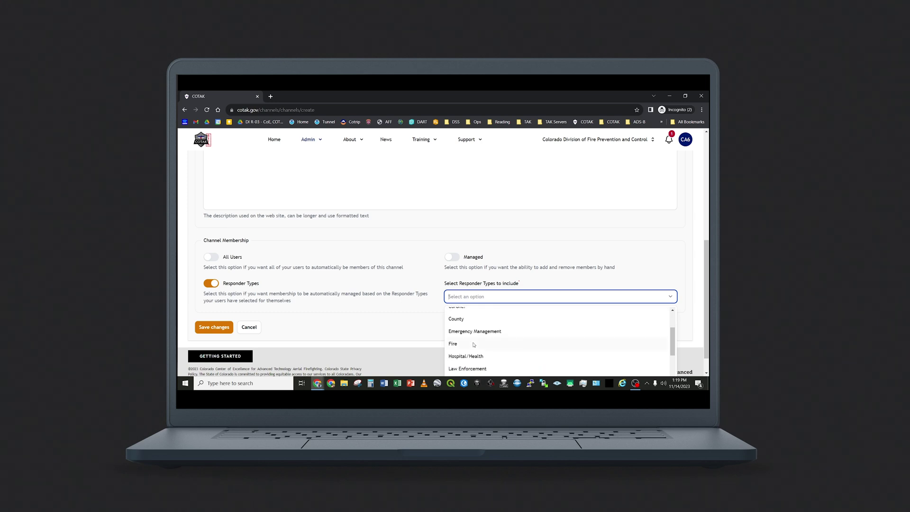
click(454, 344)
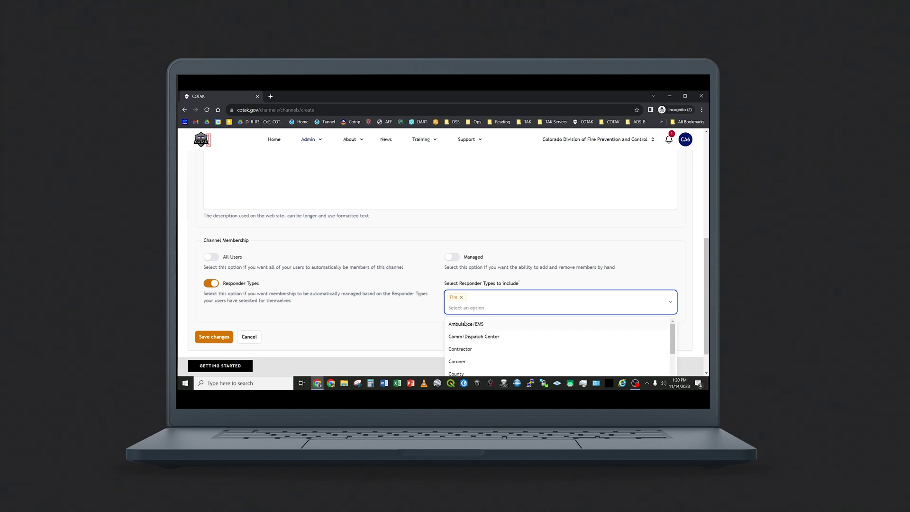
click(465, 324)
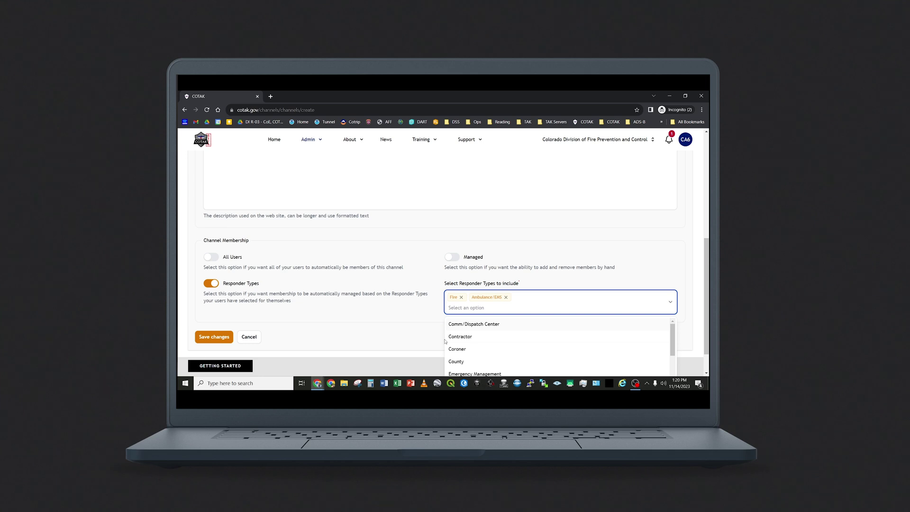
click(370, 319)
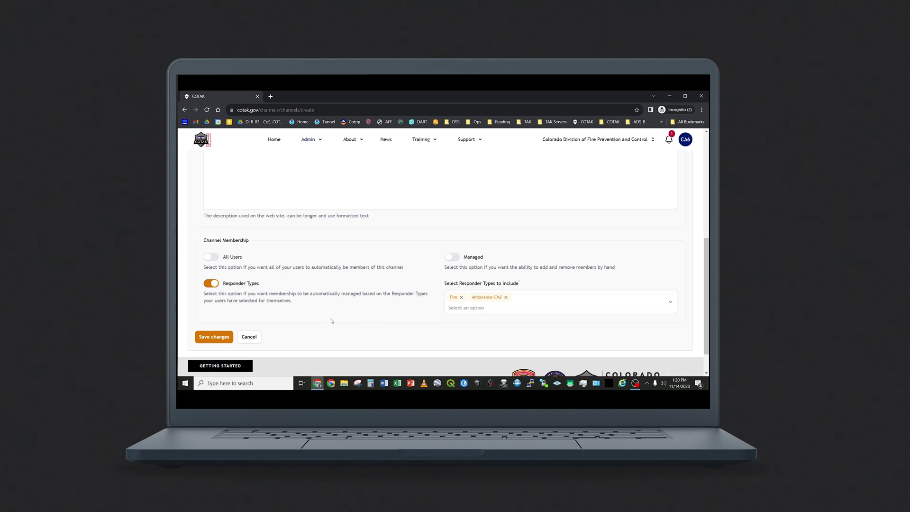
click(216, 338)
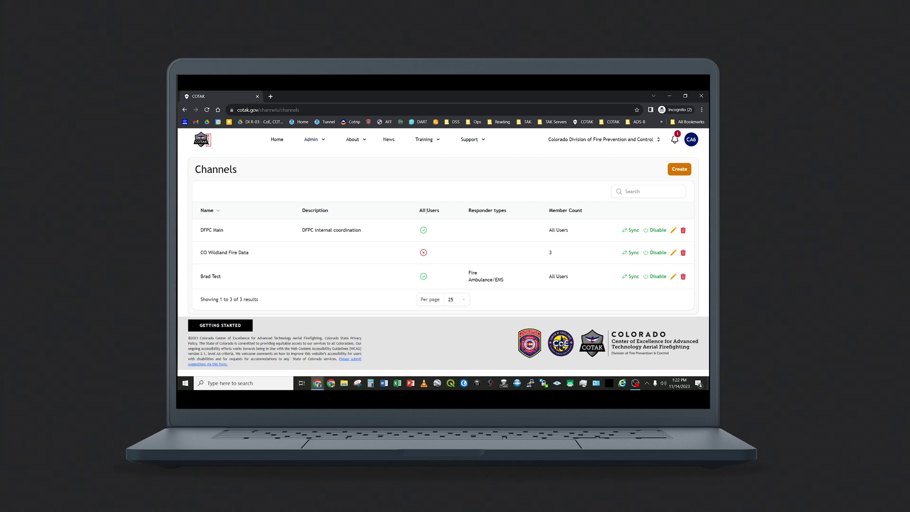
Step: Open the 'Brad Test' channel for editing from the Channels list
click(672, 278)
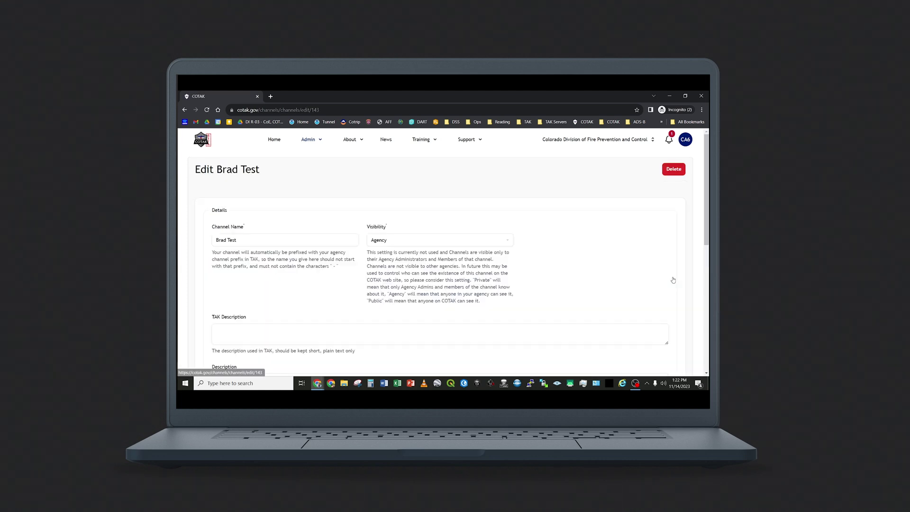
Step: Review the saved channel settings down to Channel Membership, then bring up the Admin menu
scroll(673, 280, down, 2)
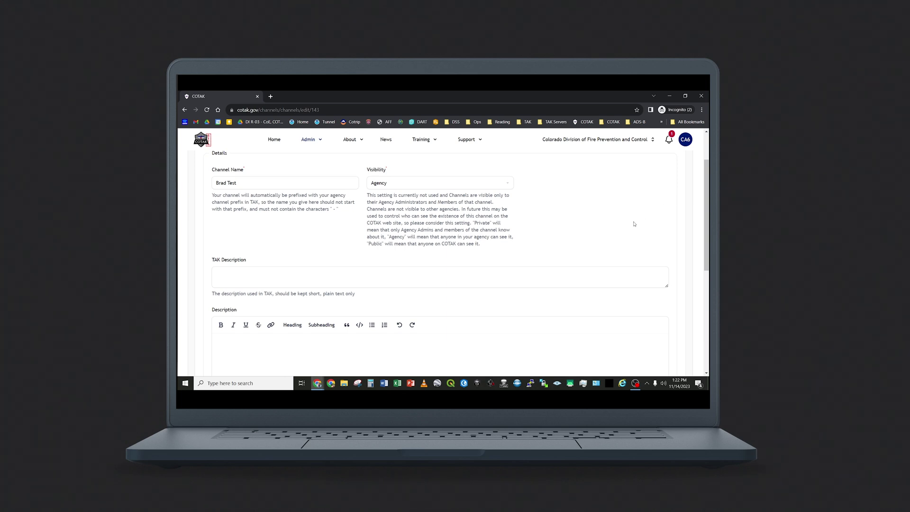
scroll(632, 224, down, 3)
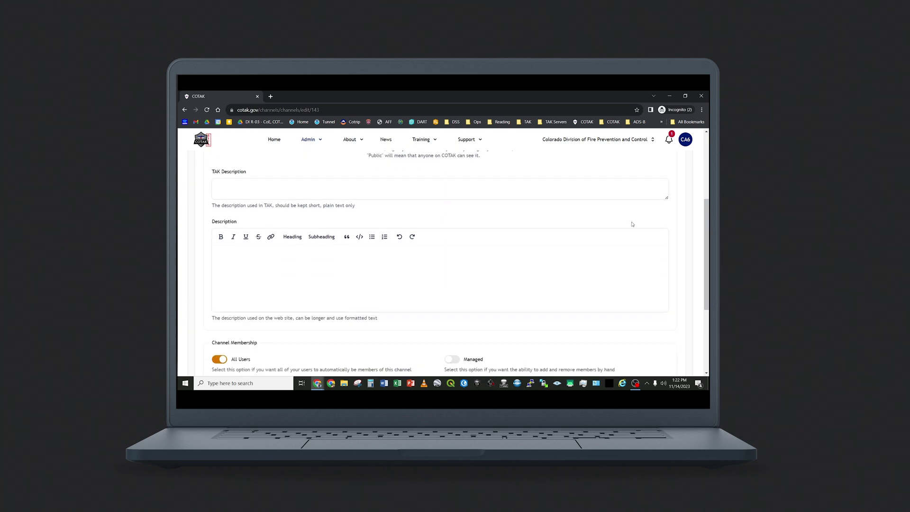
scroll(632, 224, down, 1)
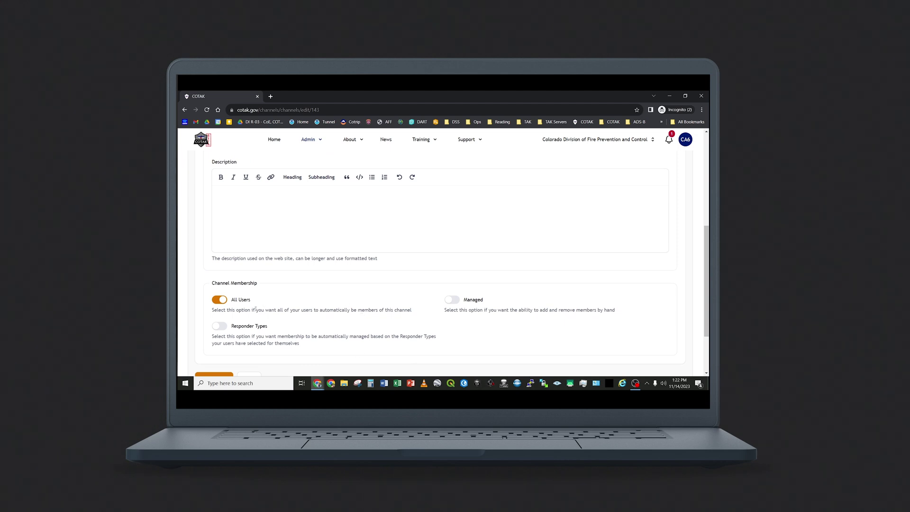
scroll(316, 293, up, 4)
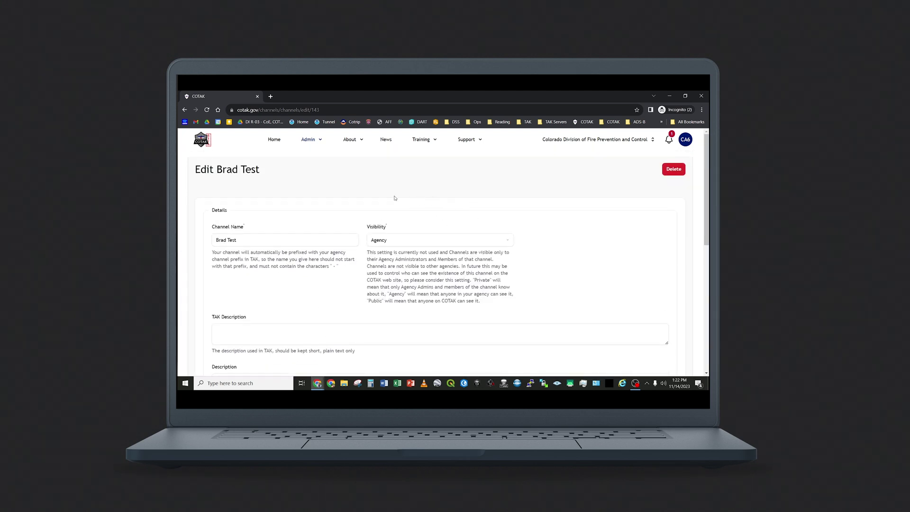
click(310, 140)
Step: Go to Admin > Channels, show CO Wildland Fire Data's users, and start adding a user
click(294, 170)
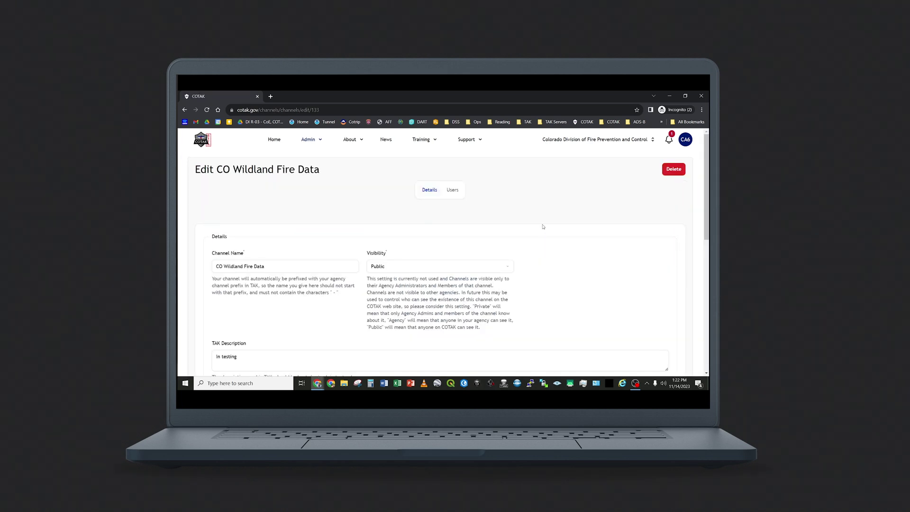
click(452, 190)
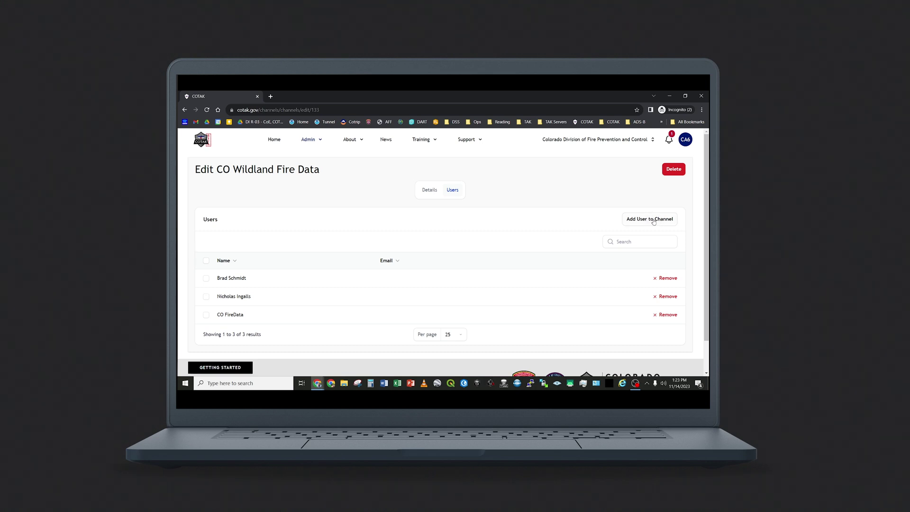
click(655, 223)
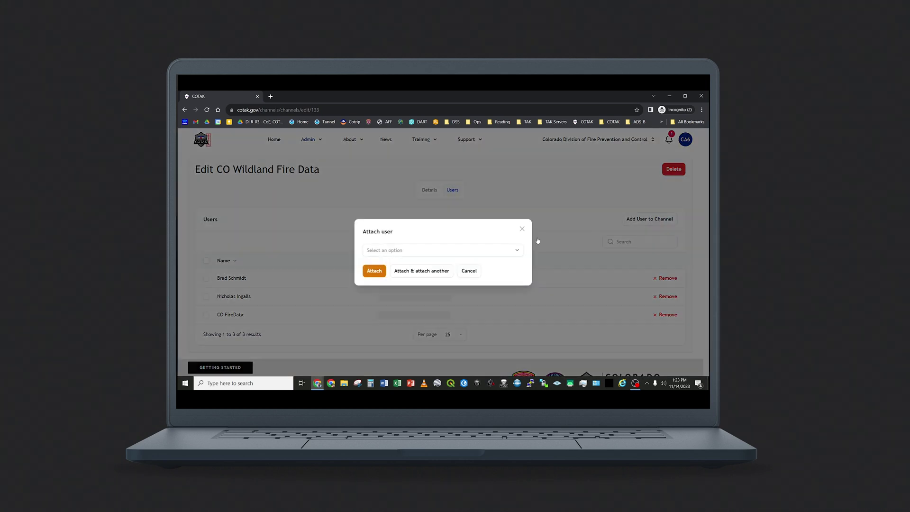
Step: Search 'coe' and attach the first CoE iPad account to CO Wildland Fire Data
click(465, 252)
text(coe)
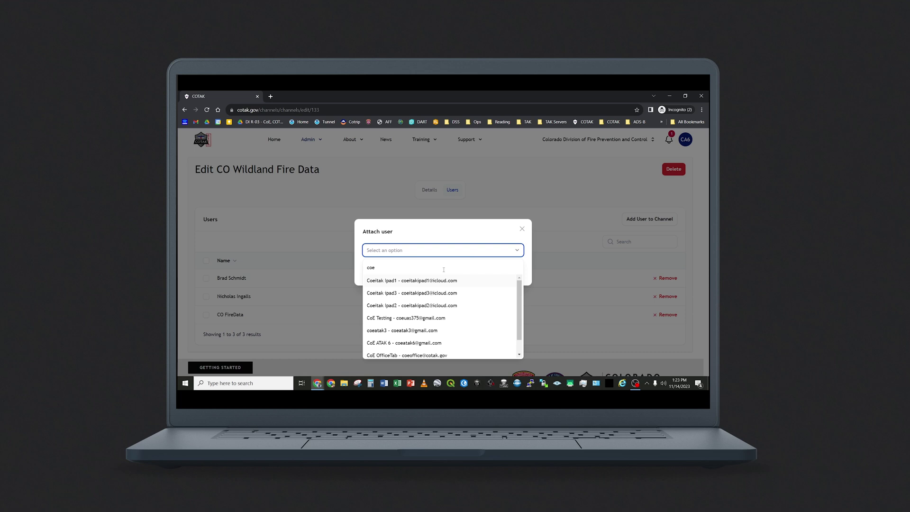
click(434, 281)
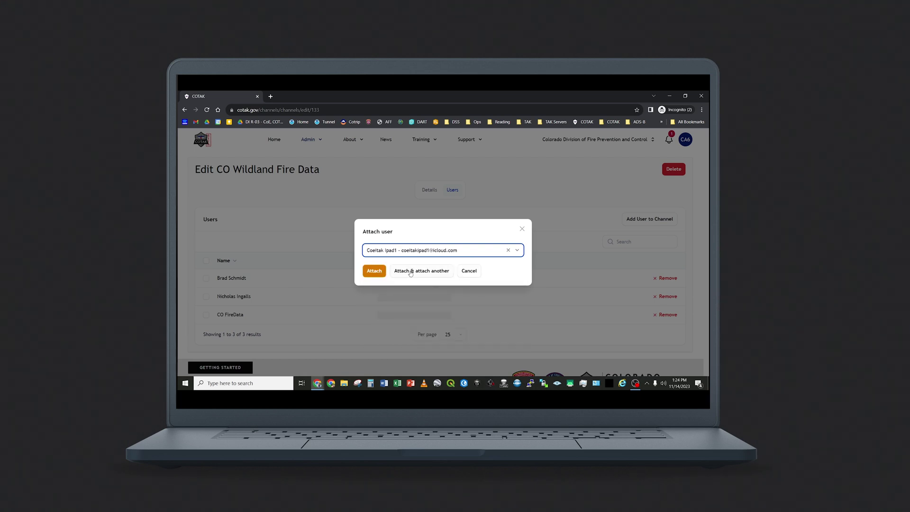
click(411, 272)
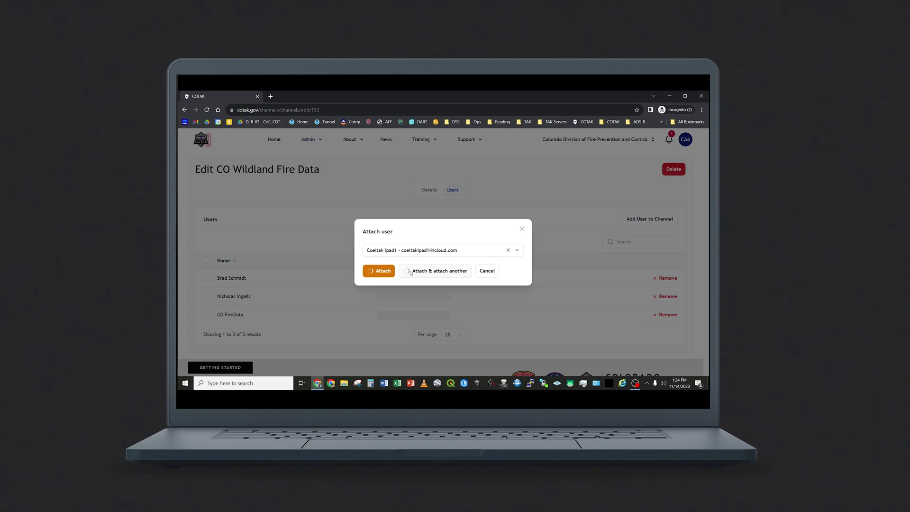
click(553, 252)
scroll(553, 251, down, 1)
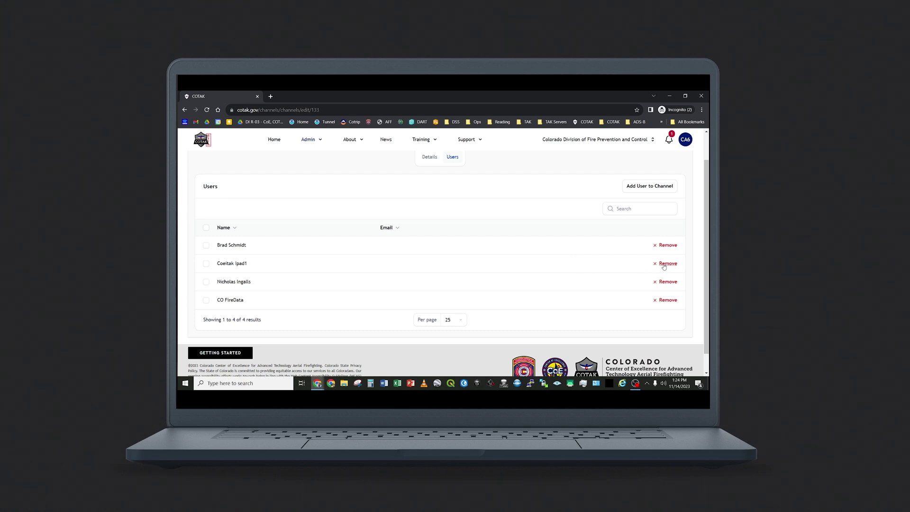
Step: Detach the CoE iPad account from CO Wildland Fire Data and confirm the removal
click(663, 264)
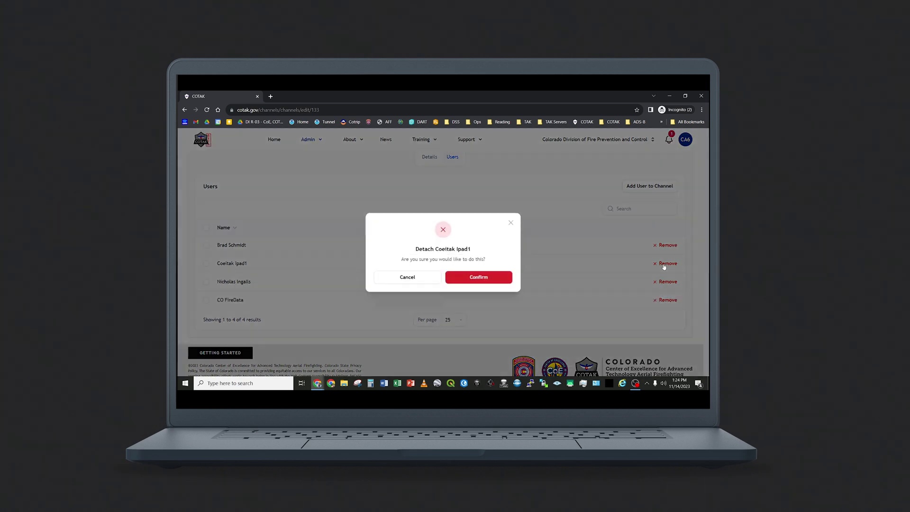
click(490, 278)
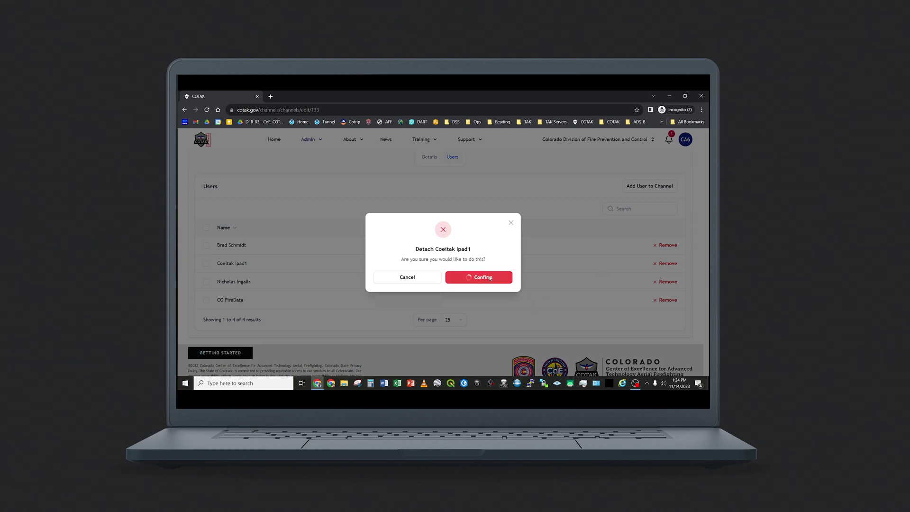